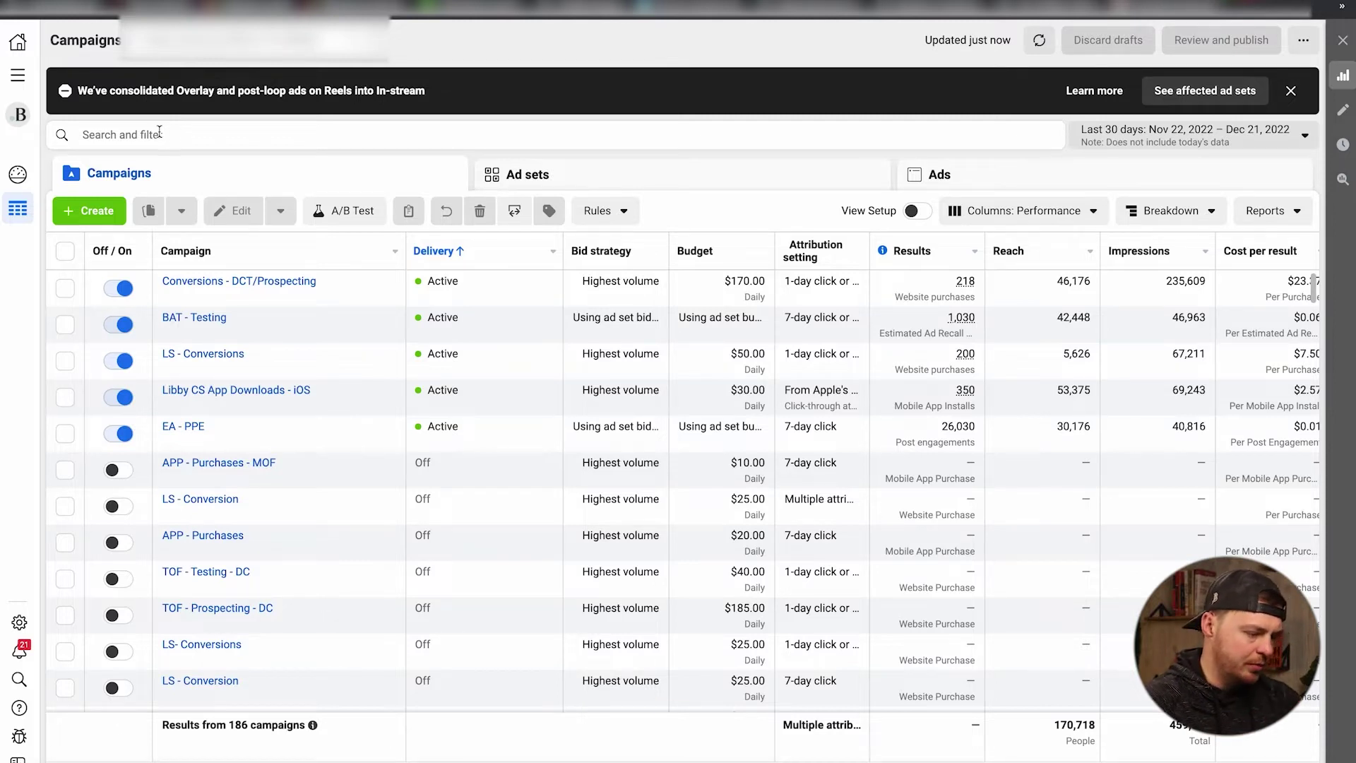
Step: Create a new campaign with Sales as its objective
{"action": "left_click", "coordinate": [103, 212]}
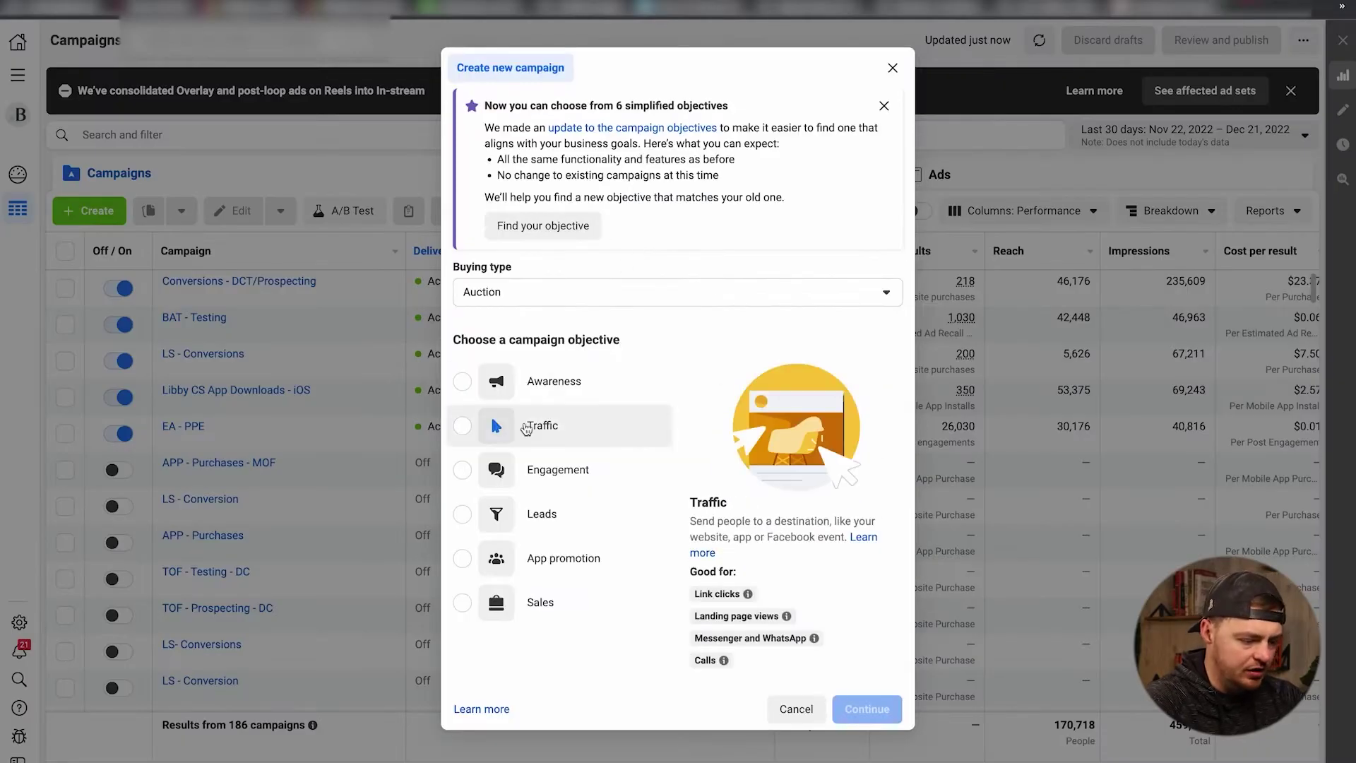
{"action": "left_click", "coordinate": [544, 602]}
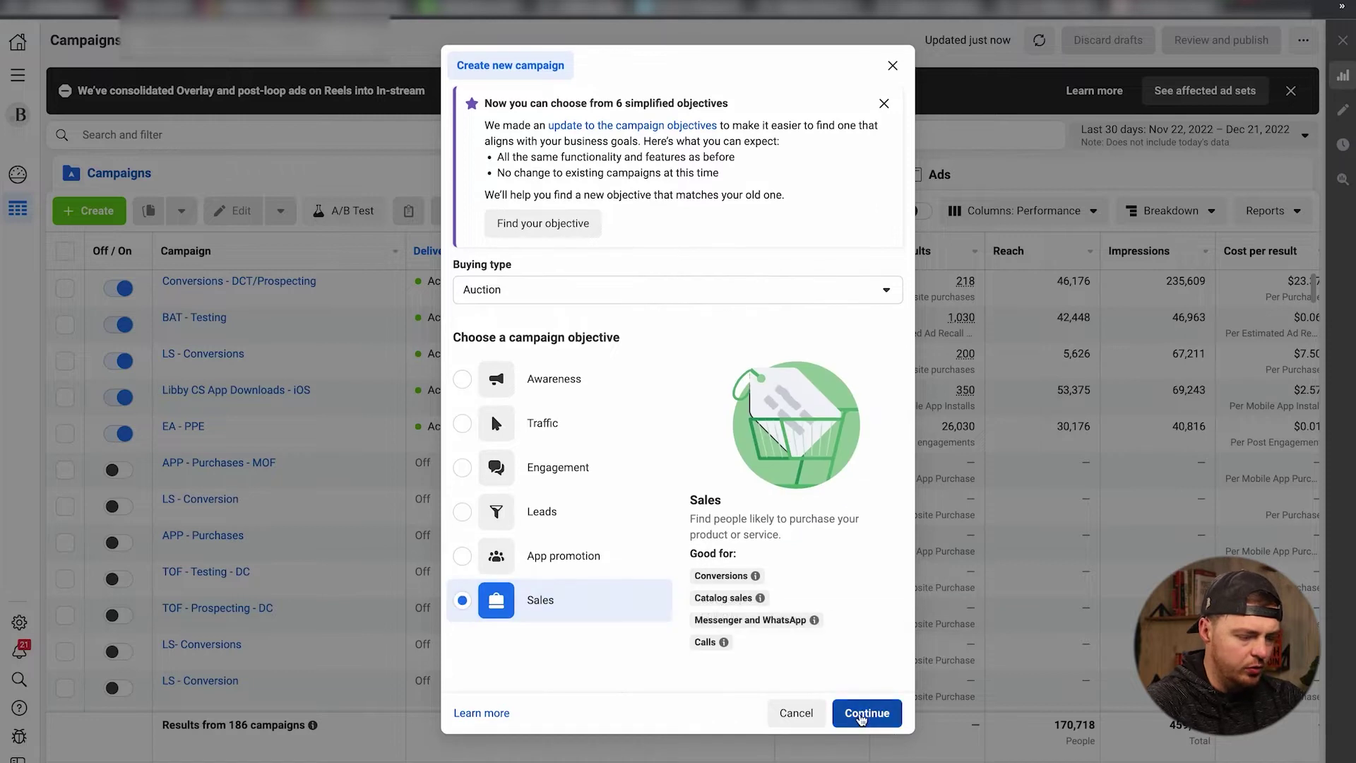
{"action": "left_click", "coordinate": [867, 709]}
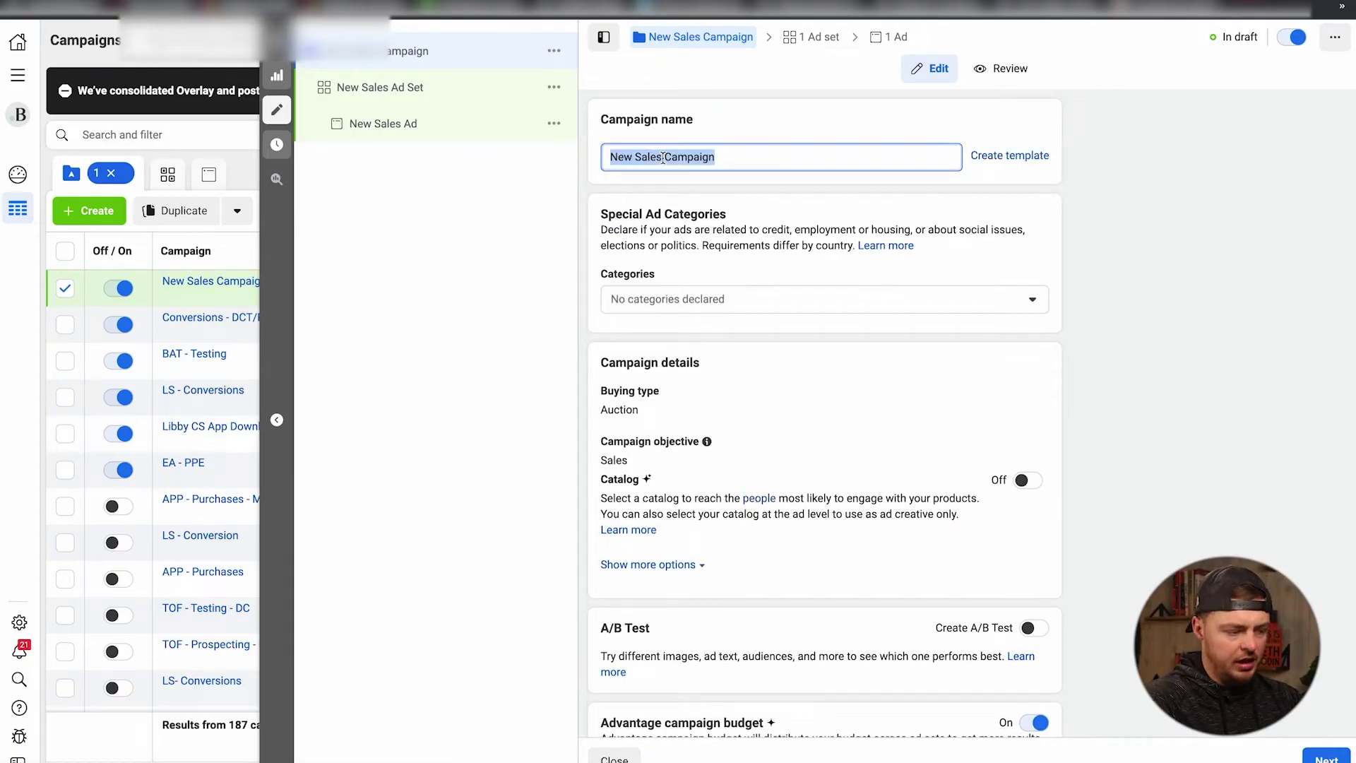
Step: Enter 'HOLIDAY SALES' as the campaign name and review the campaign settings below
{"action": "type", "text": "HO"}
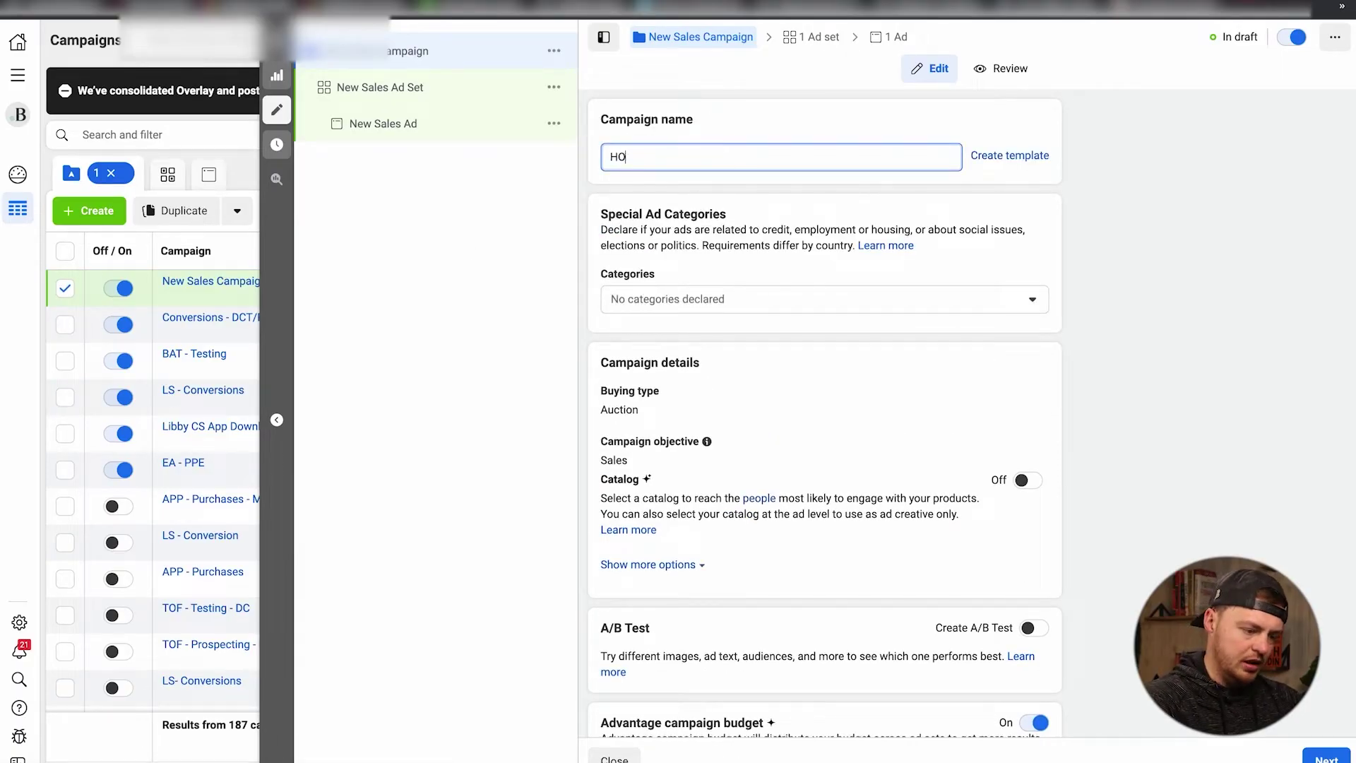
{"action": "type", "text": "LIDAY SALES"}
{"action": "scroll", "coordinate": [961, 353], "scroll_direction": "down", "scroll_amount": 3}
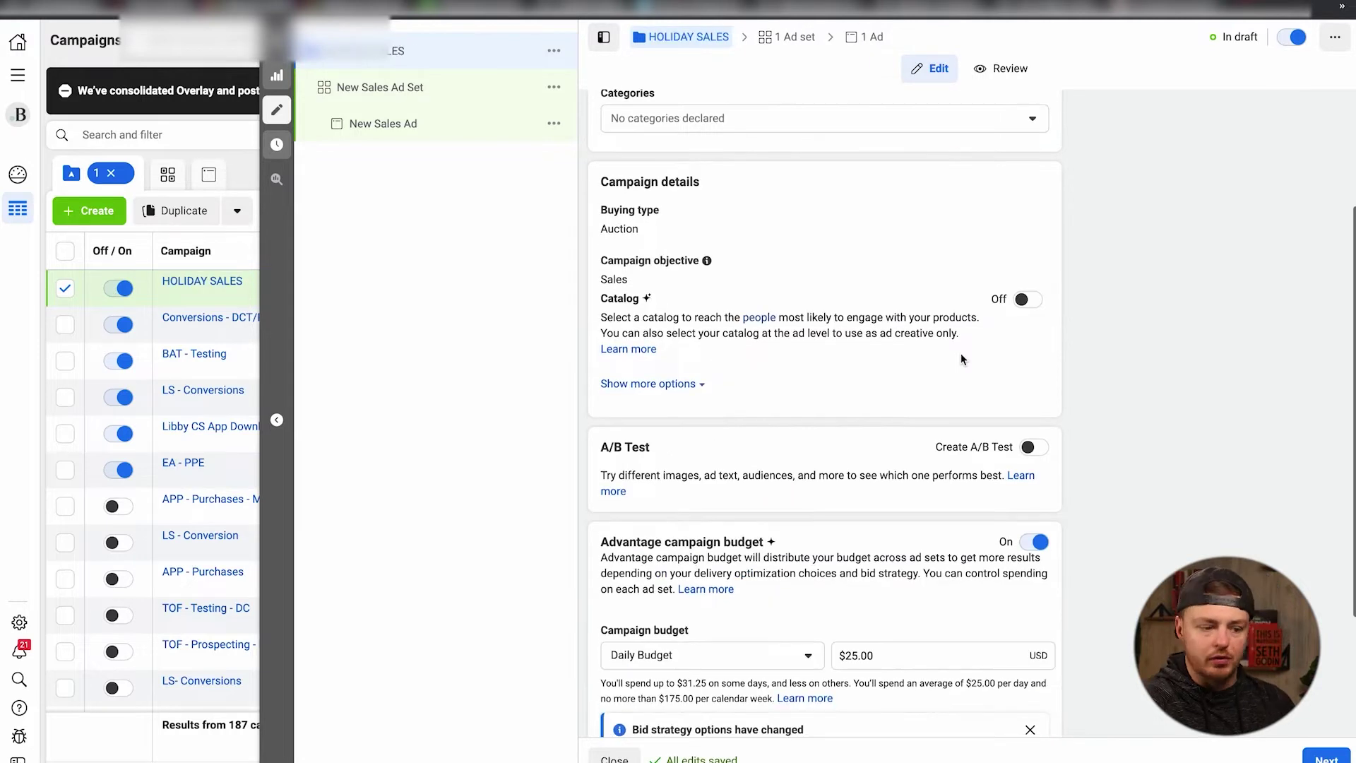
{"action": "scroll", "coordinate": [961, 359], "scroll_direction": "down", "scroll_amount": 3}
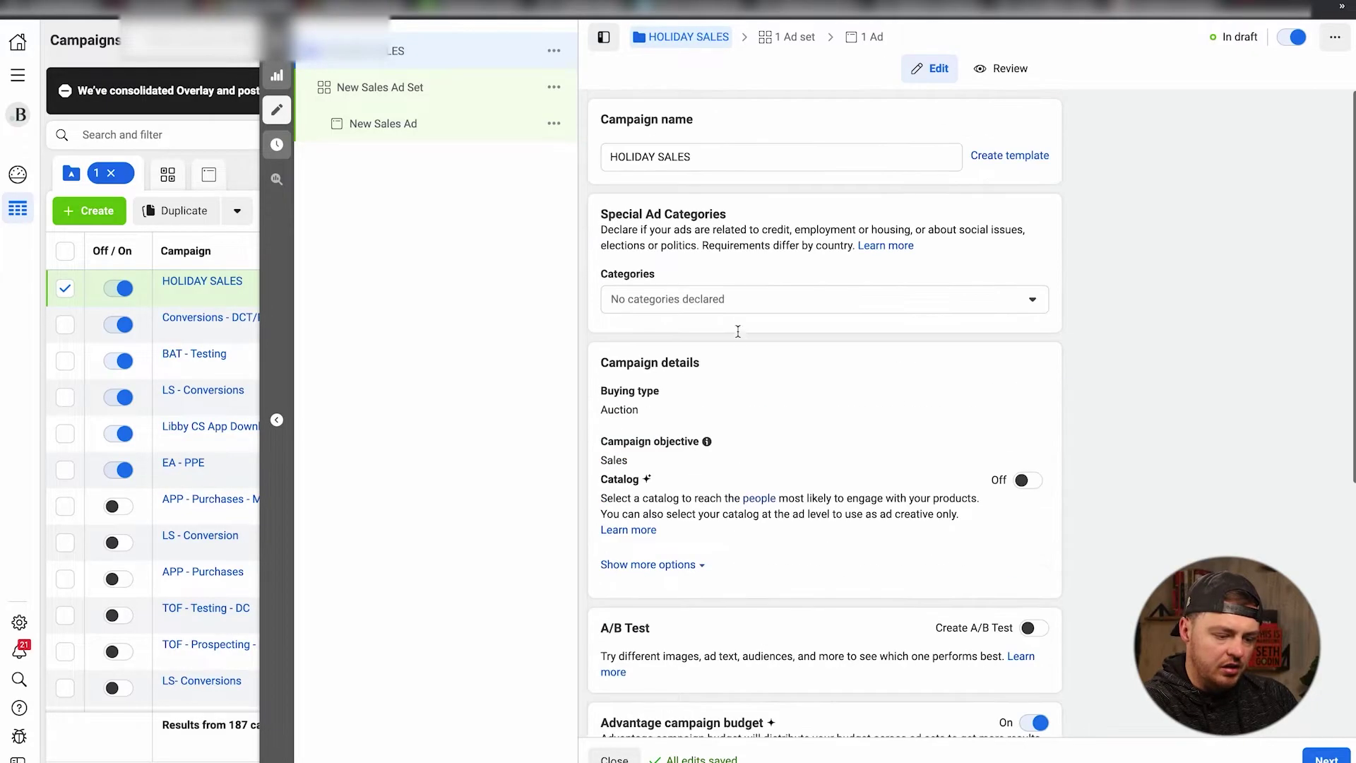
Step: Open the ad set, name it 'jazzy', and confirm switching Dynamic creative on
{"action": "left_click", "coordinate": [792, 41]}
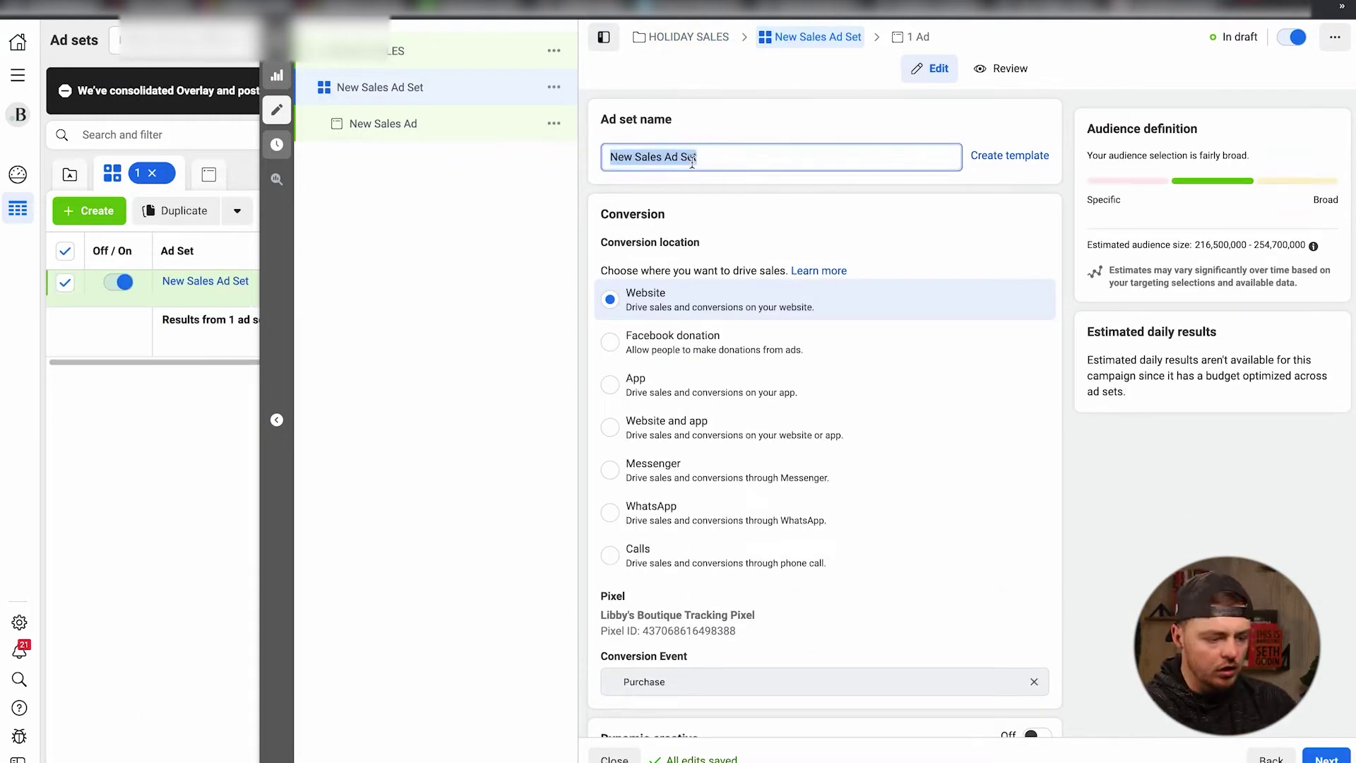
{"action": "scroll", "coordinate": [778, 137], "scroll_direction": "down", "scroll_amount": 3}
{"action": "scroll", "coordinate": [756, 166], "scroll_direction": "up", "scroll_amount": 3}
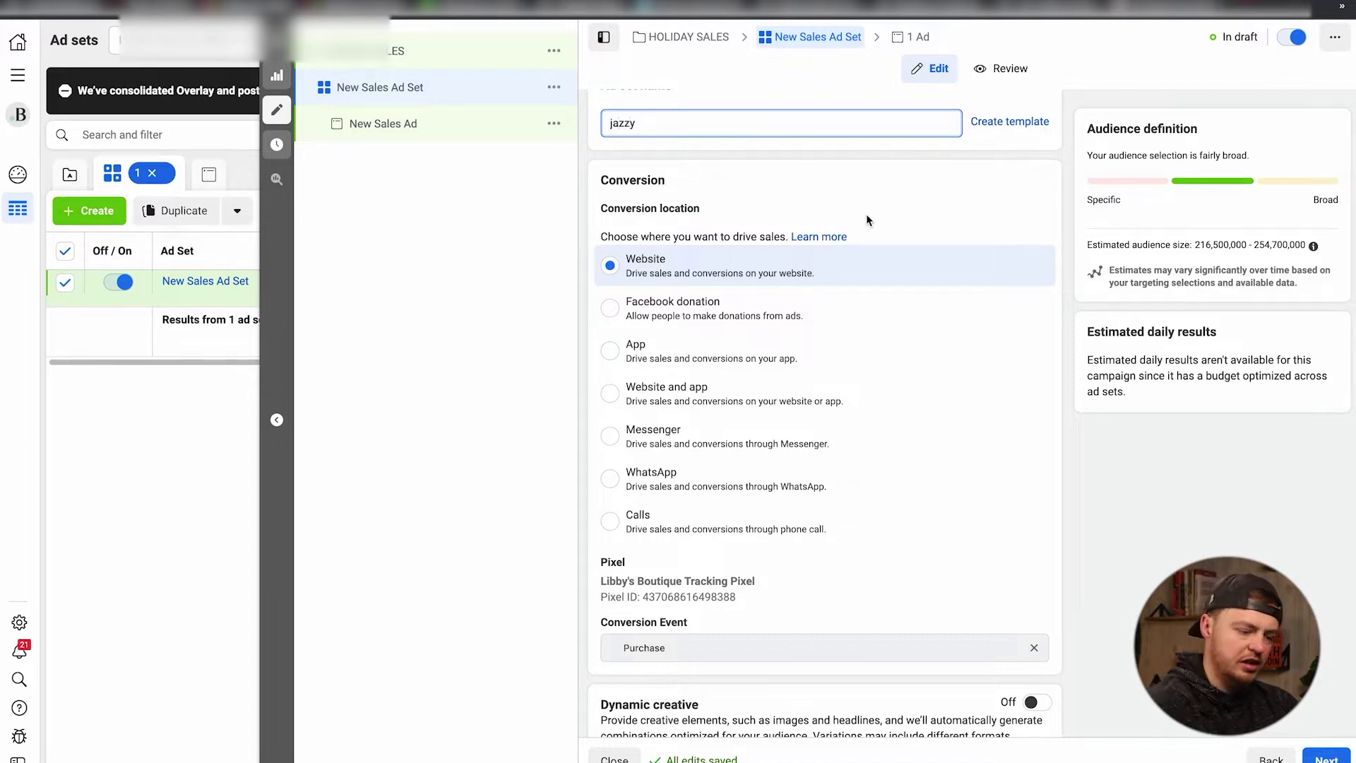
{"action": "scroll", "coordinate": [868, 220], "scroll_direction": "down", "scroll_amount": 6}
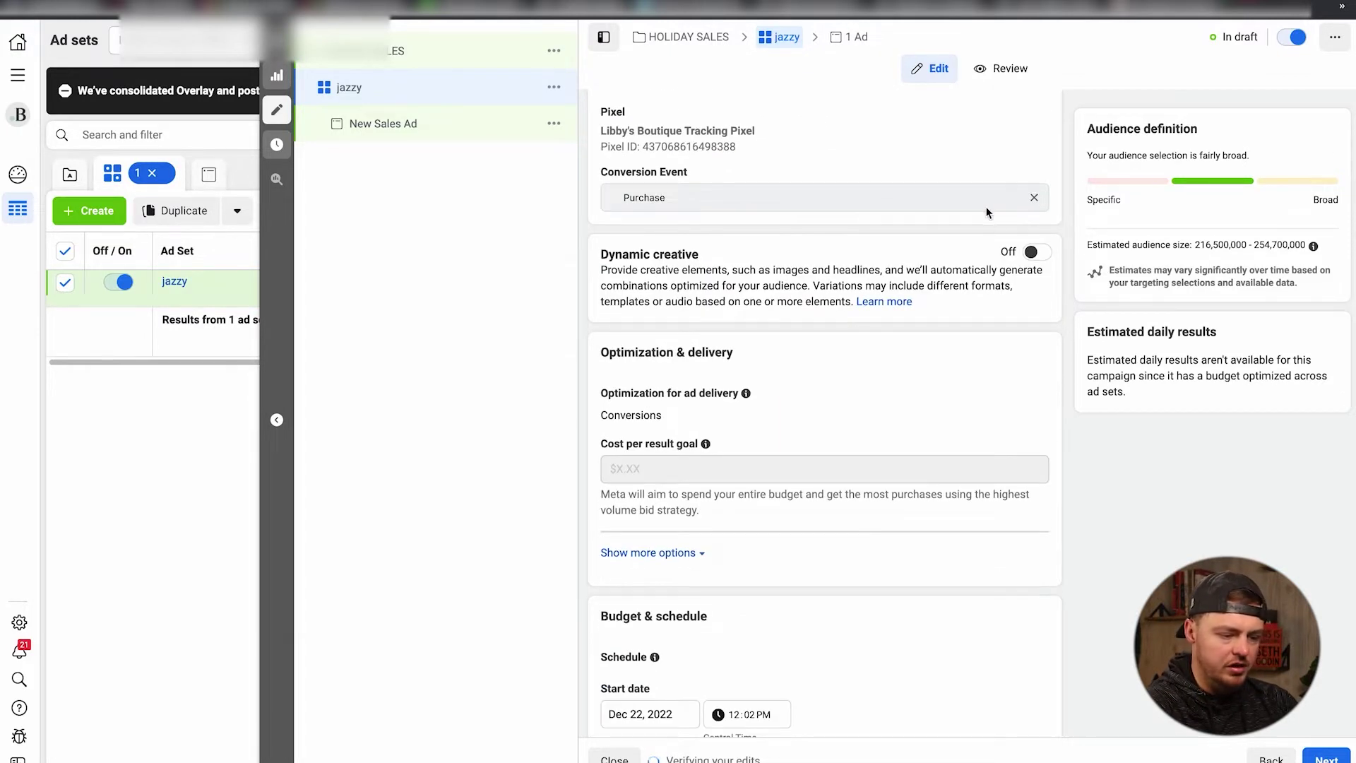
{"action": "left_click", "coordinate": [1037, 253]}
{"action": "left_click", "coordinate": [840, 338]}
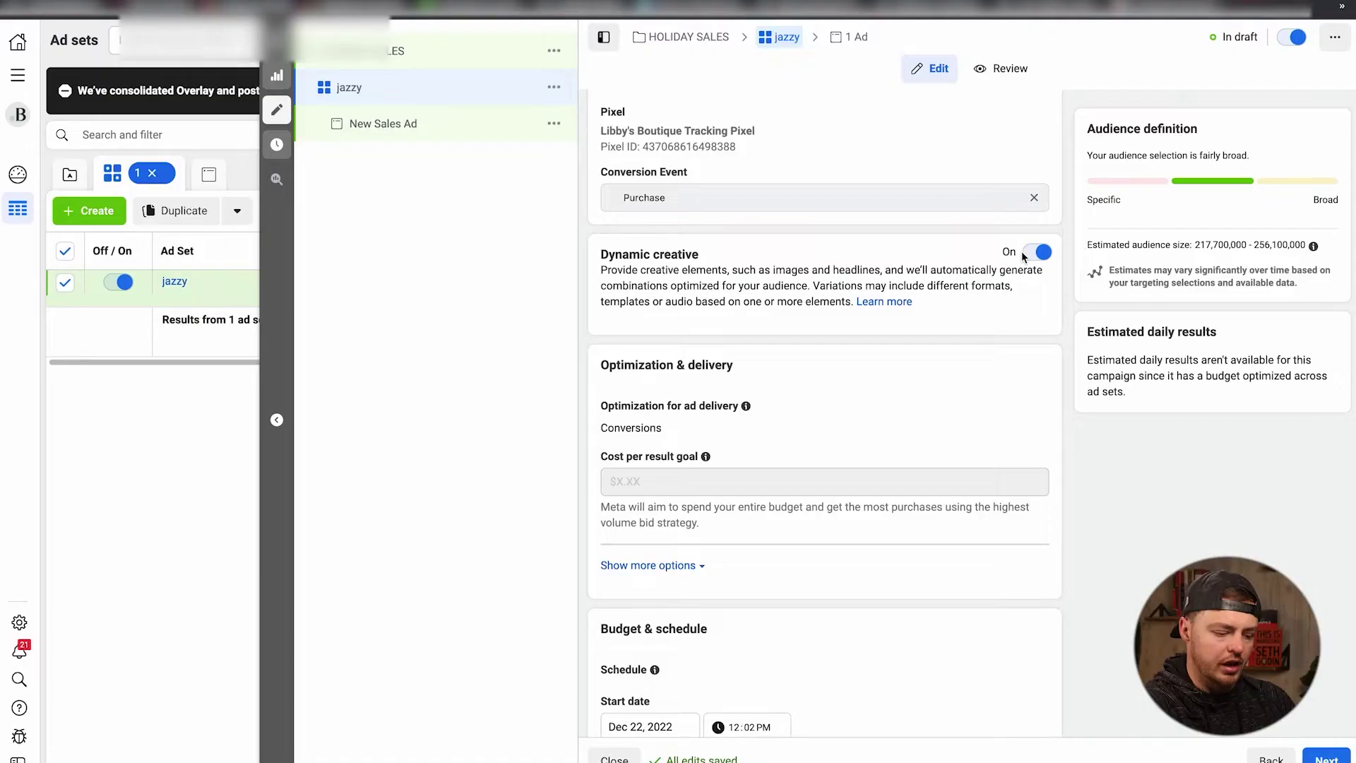
{"action": "scroll", "coordinate": [1014, 260], "scroll_direction": "down", "scroll_amount": 6}
Step: Set the audience's maximum age to 64 and gender to Women
{"action": "scroll", "coordinate": [908, 332], "scroll_direction": "down", "scroll_amount": 8}
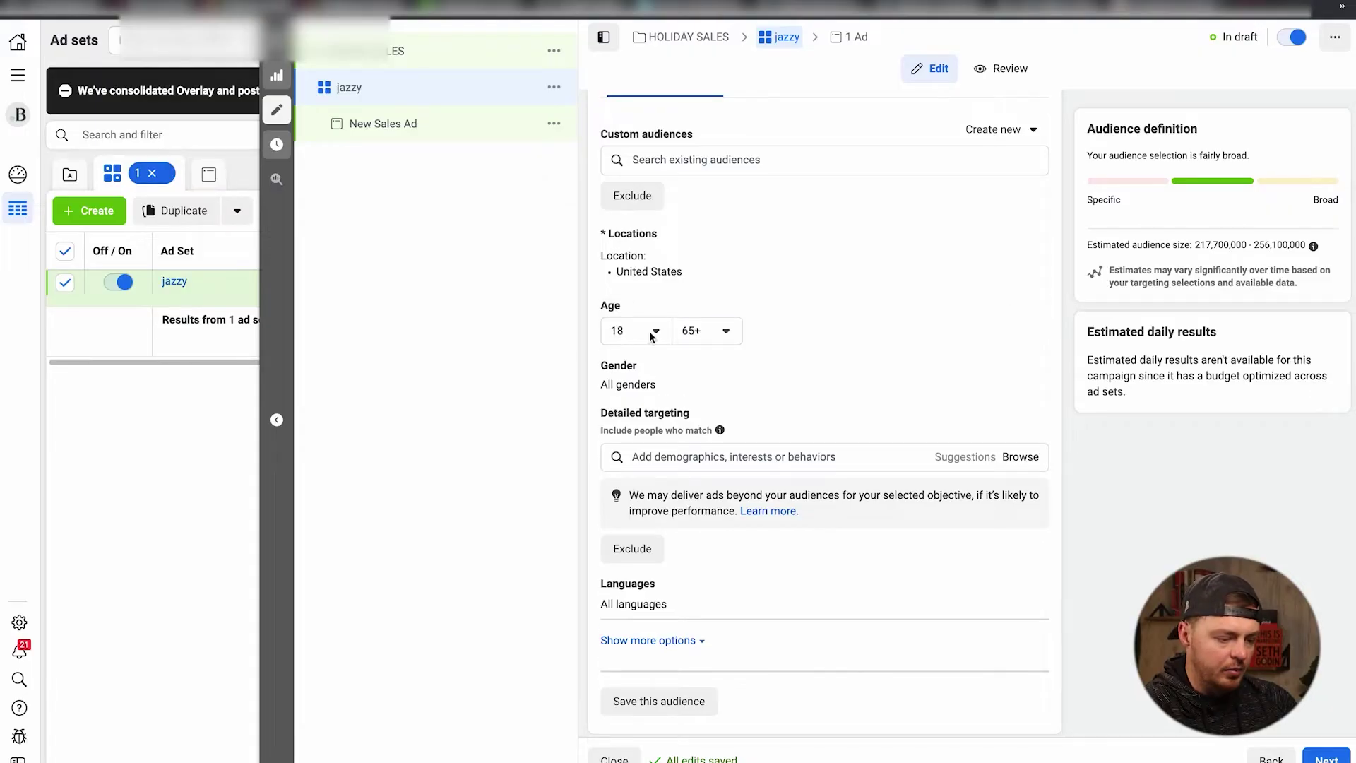
{"action": "left_click", "coordinate": [725, 525]}
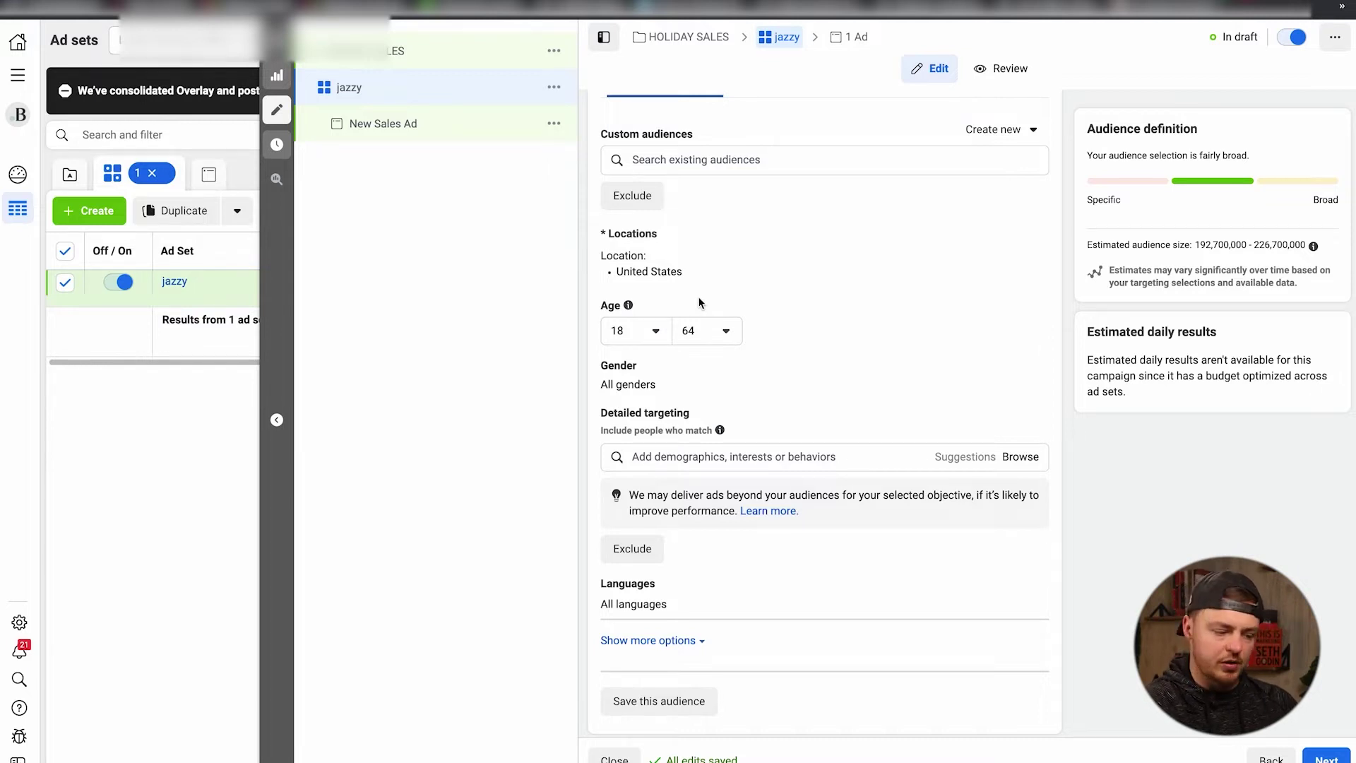
{"action": "scroll", "coordinate": [893, 413], "scroll_direction": "down", "scroll_amount": 3}
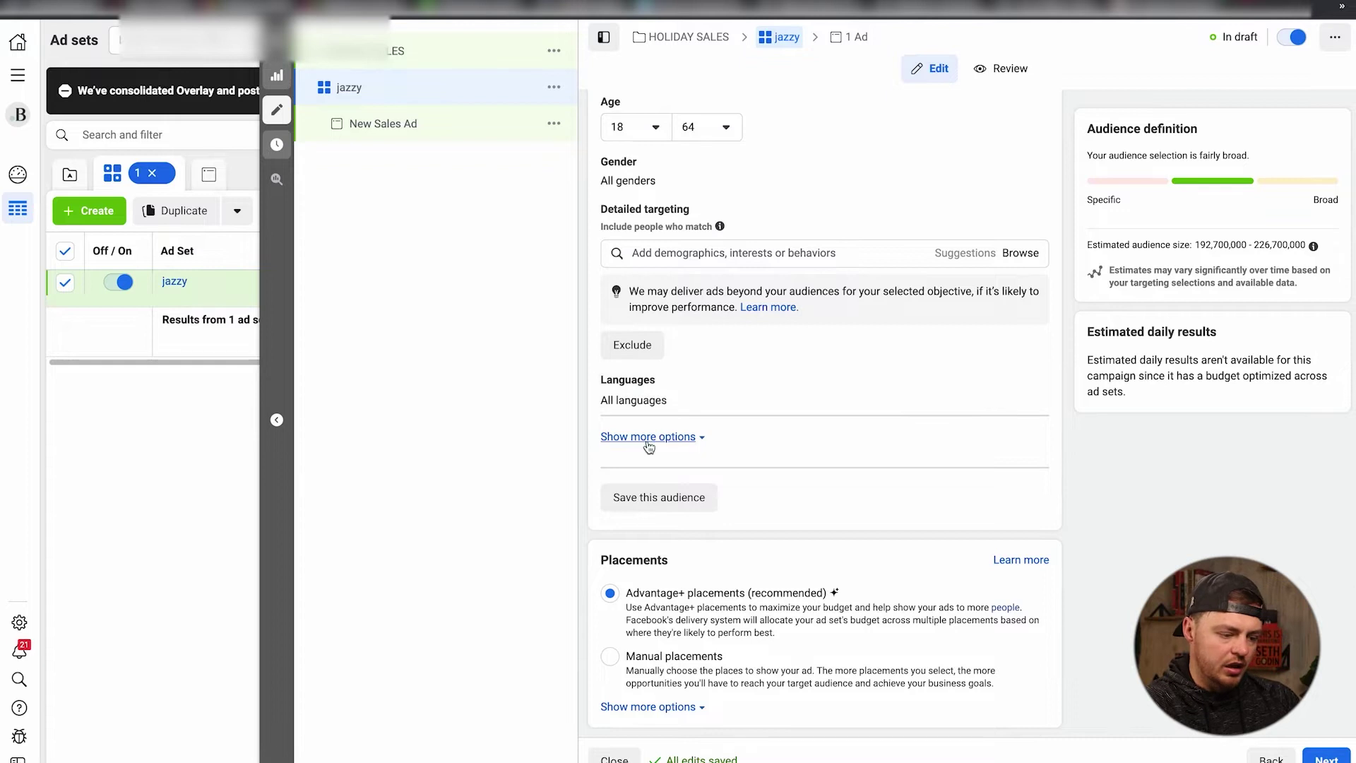
{"action": "scroll", "coordinate": [605, 445], "scroll_direction": "up", "scroll_amount": 2}
{"action": "scroll", "coordinate": [669, 332], "scroll_direction": "up", "scroll_amount": 2}
{"action": "scroll", "coordinate": [732, 335], "scroll_direction": "down", "scroll_amount": 2}
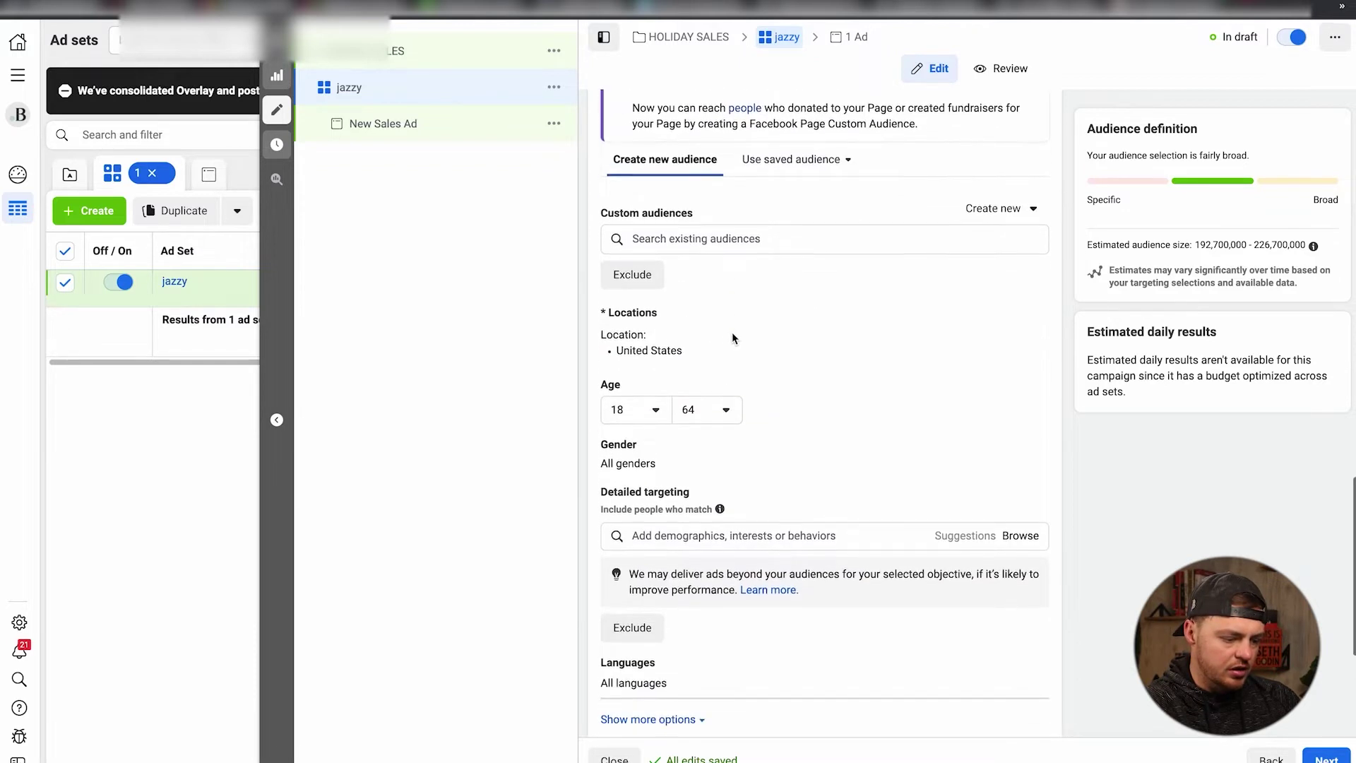
{"action": "mouse_move", "coordinate": [1037, 372]}
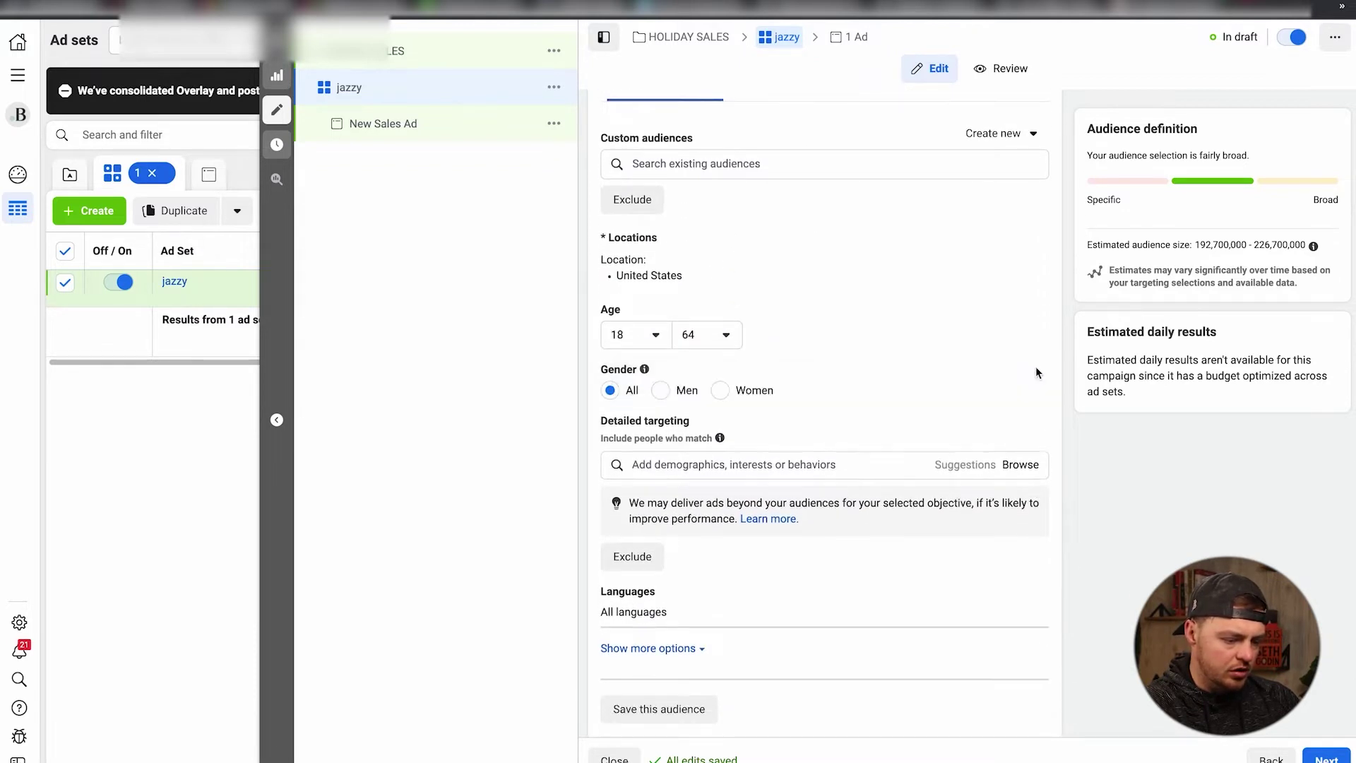
{"action": "left_click", "coordinate": [720, 391]}
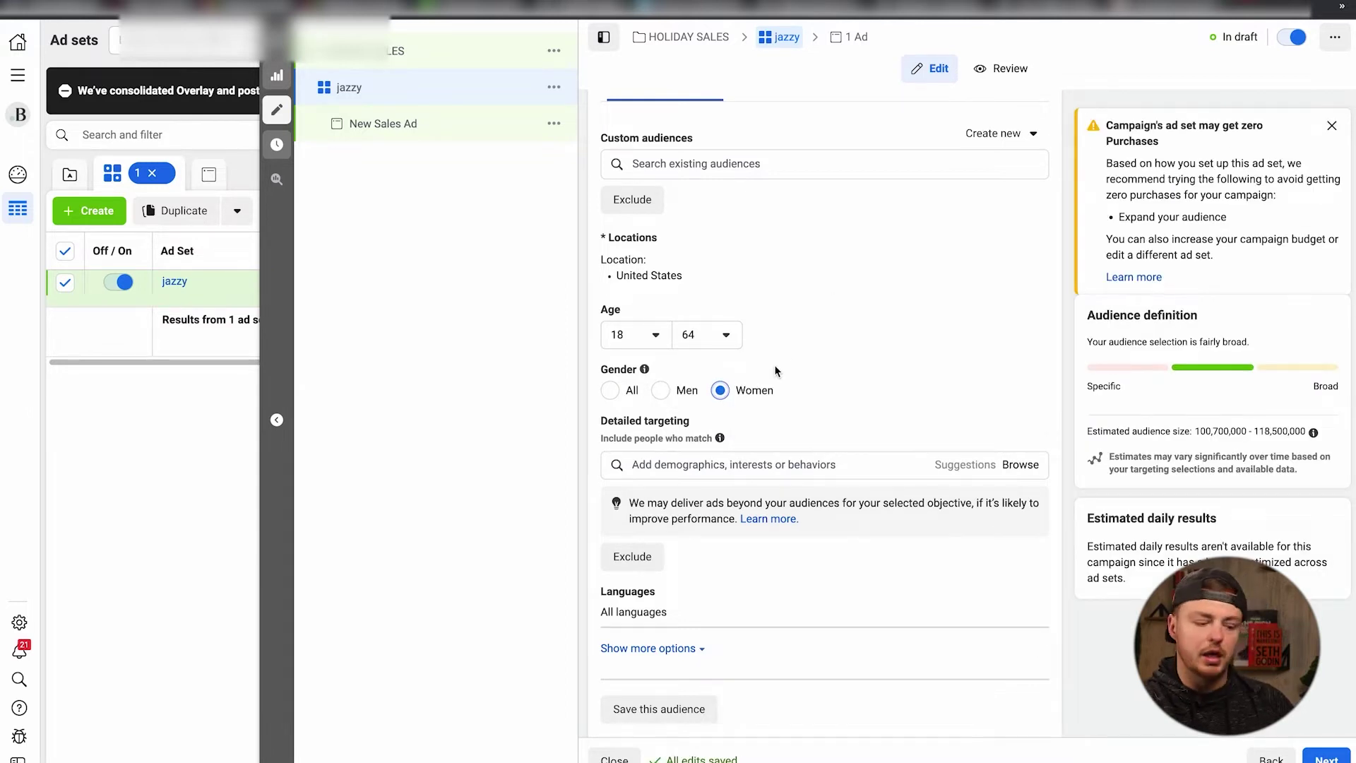
{"action": "scroll", "coordinate": [775, 367], "scroll_direction": "down", "scroll_amount": 3}
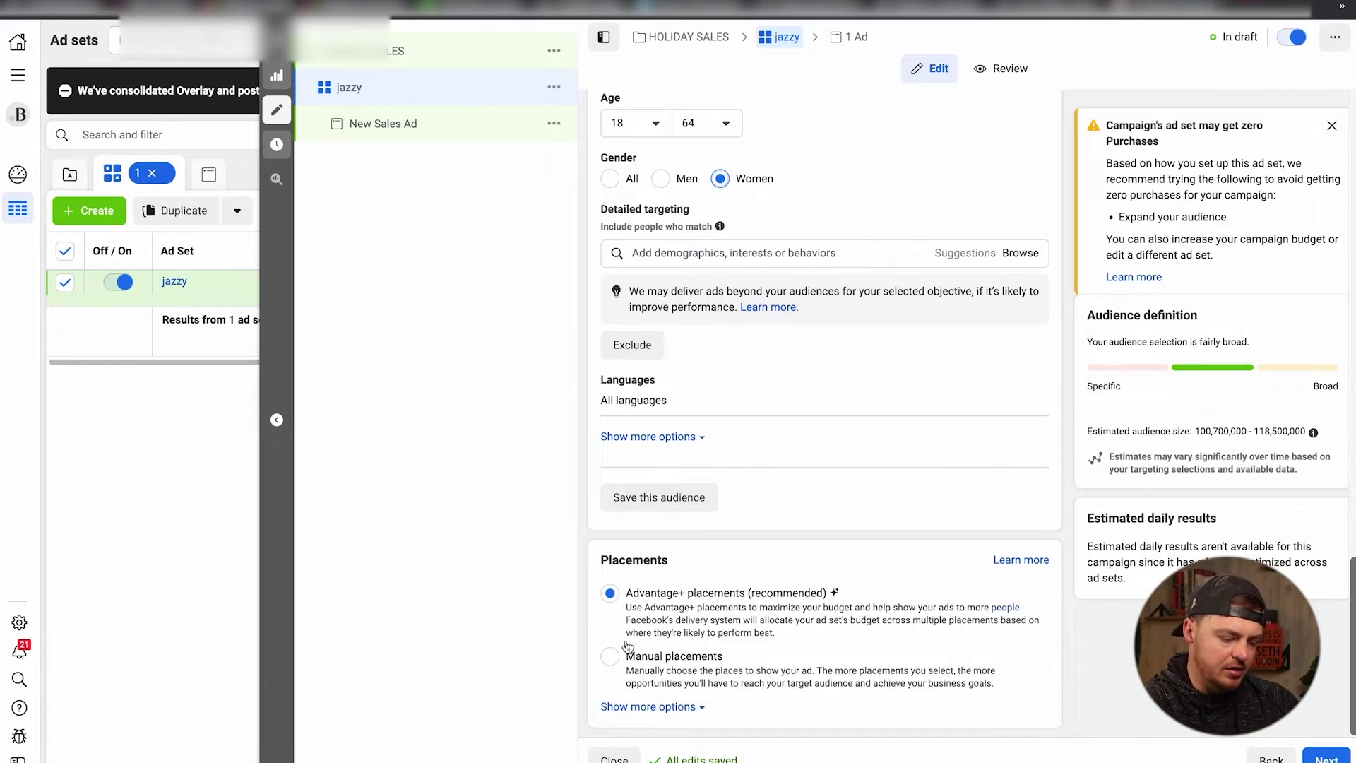
Step: Switch to Manual placements and uncheck Audience Network under Platforms
{"action": "left_click", "coordinate": [611, 658]}
{"action": "scroll", "coordinate": [841, 482], "scroll_direction": "down", "scroll_amount": 7}
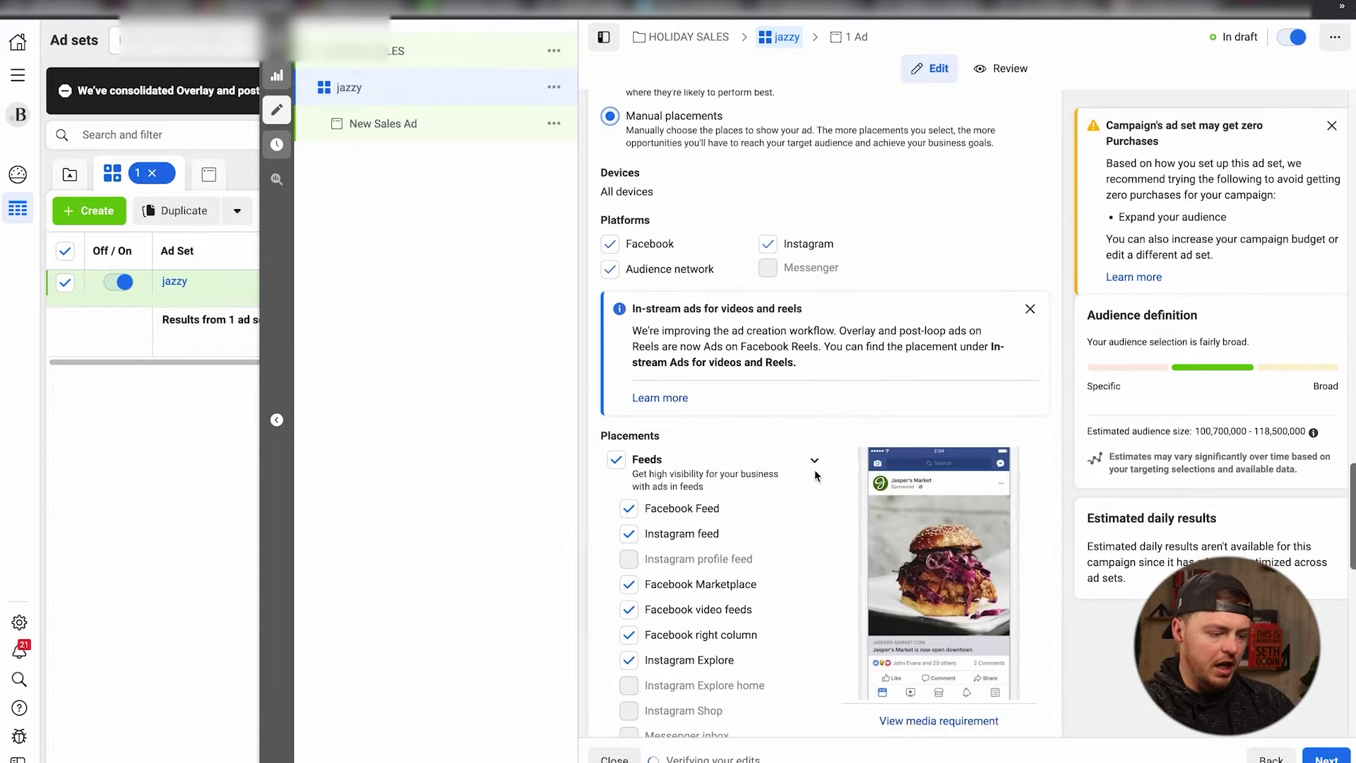
{"action": "left_click", "coordinate": [611, 269]}
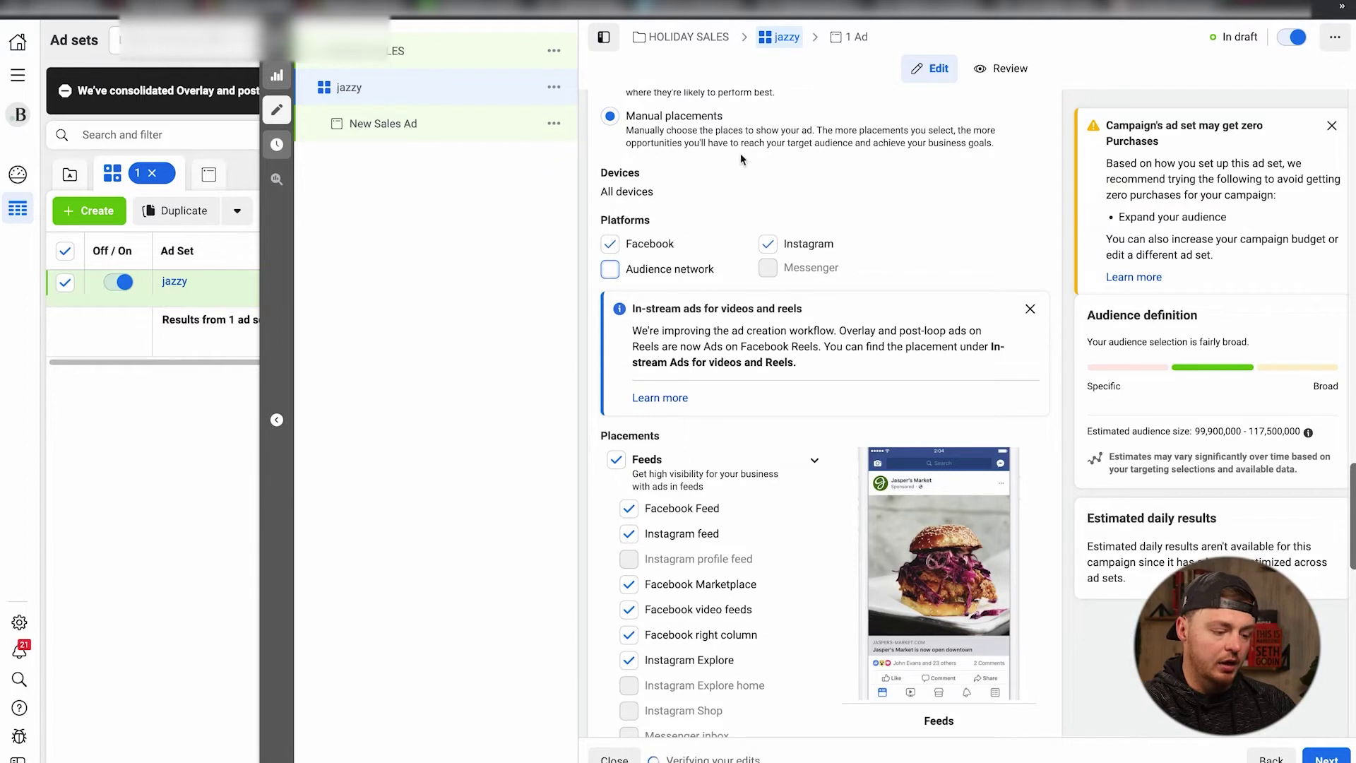
{"action": "scroll", "coordinate": [810, 269], "scroll_direction": "down", "scroll_amount": 10}
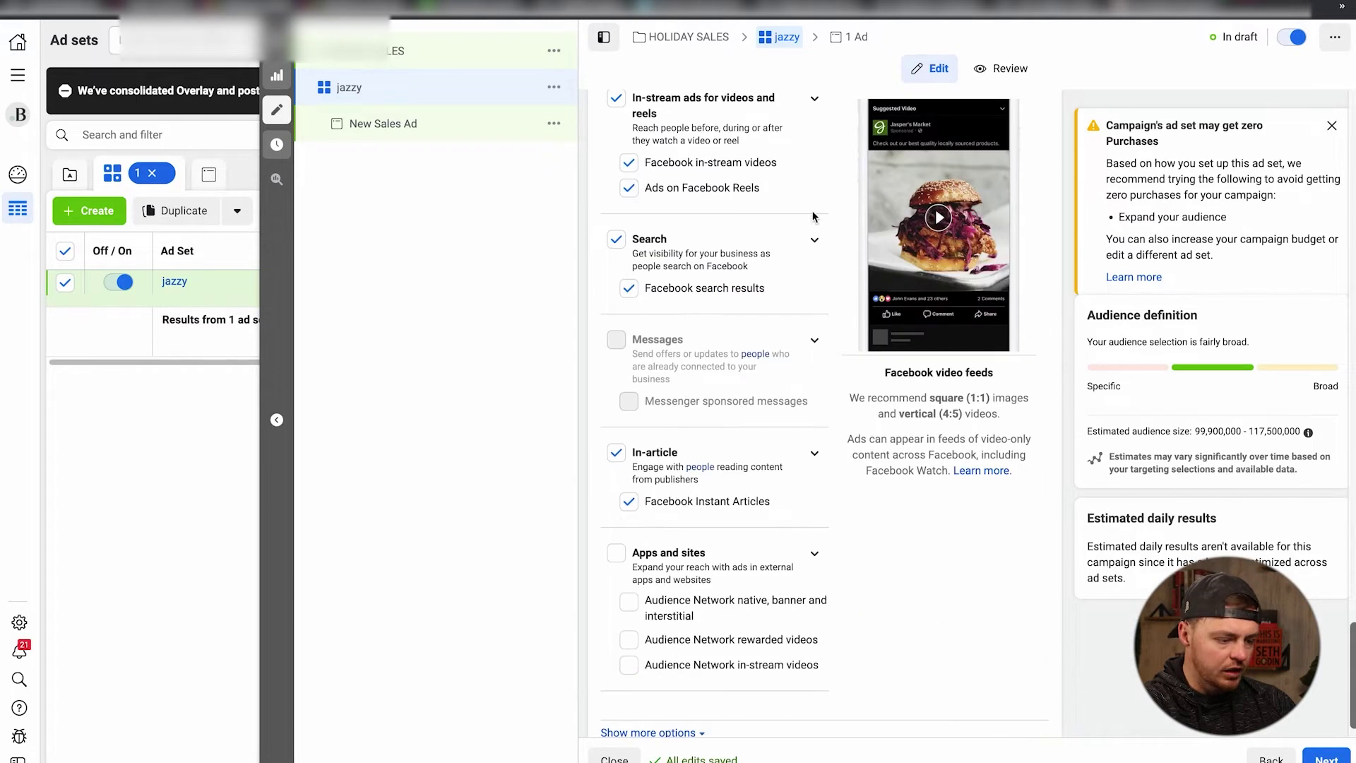
{"action": "scroll", "coordinate": [838, 303], "scroll_direction": "down", "scroll_amount": 1}
Step: Show more placement options and look over the placement list
{"action": "left_click", "coordinate": [648, 693]}
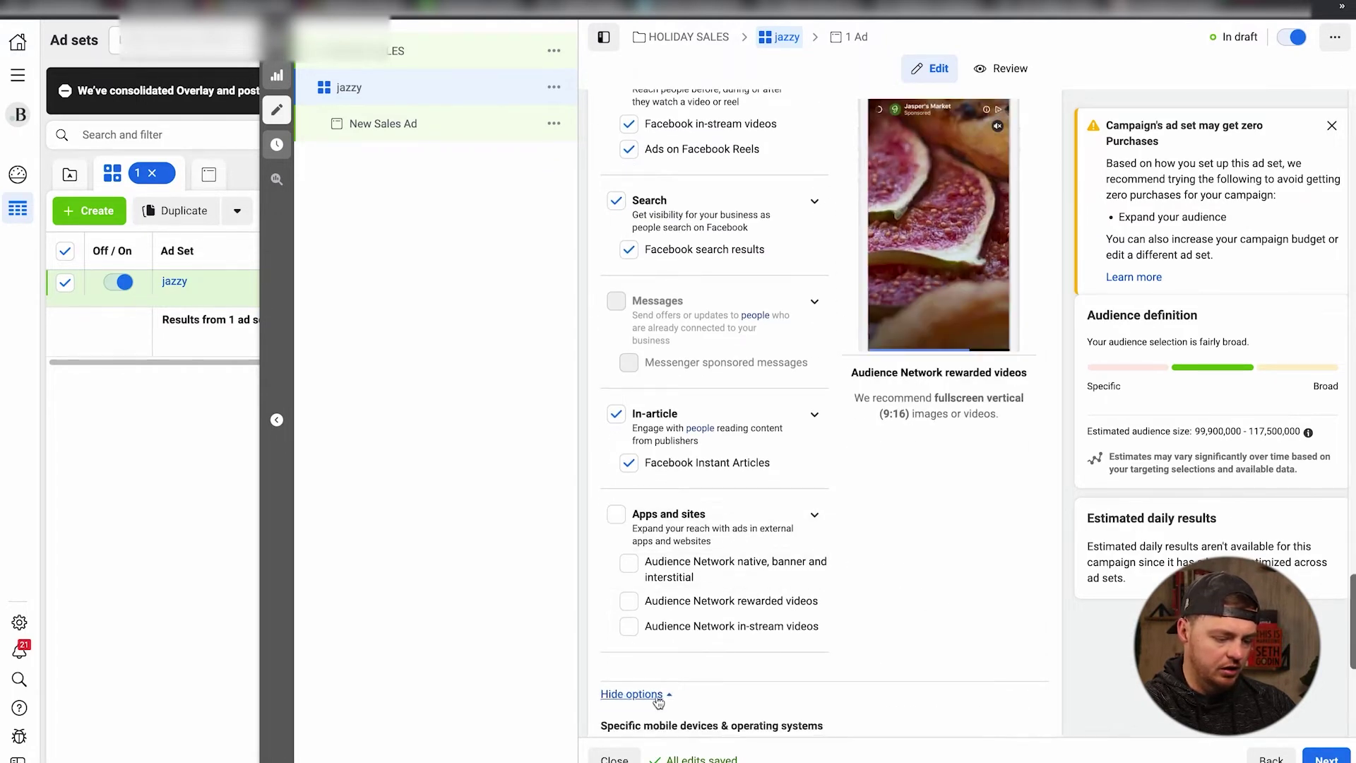
{"action": "scroll", "coordinate": [781, 551], "scroll_direction": "down", "scroll_amount": 6}
{"action": "scroll", "coordinate": [664, 644], "scroll_direction": "up", "scroll_amount": 8}
{"action": "scroll", "coordinate": [664, 644], "scroll_direction": "up", "scroll_amount": 10}
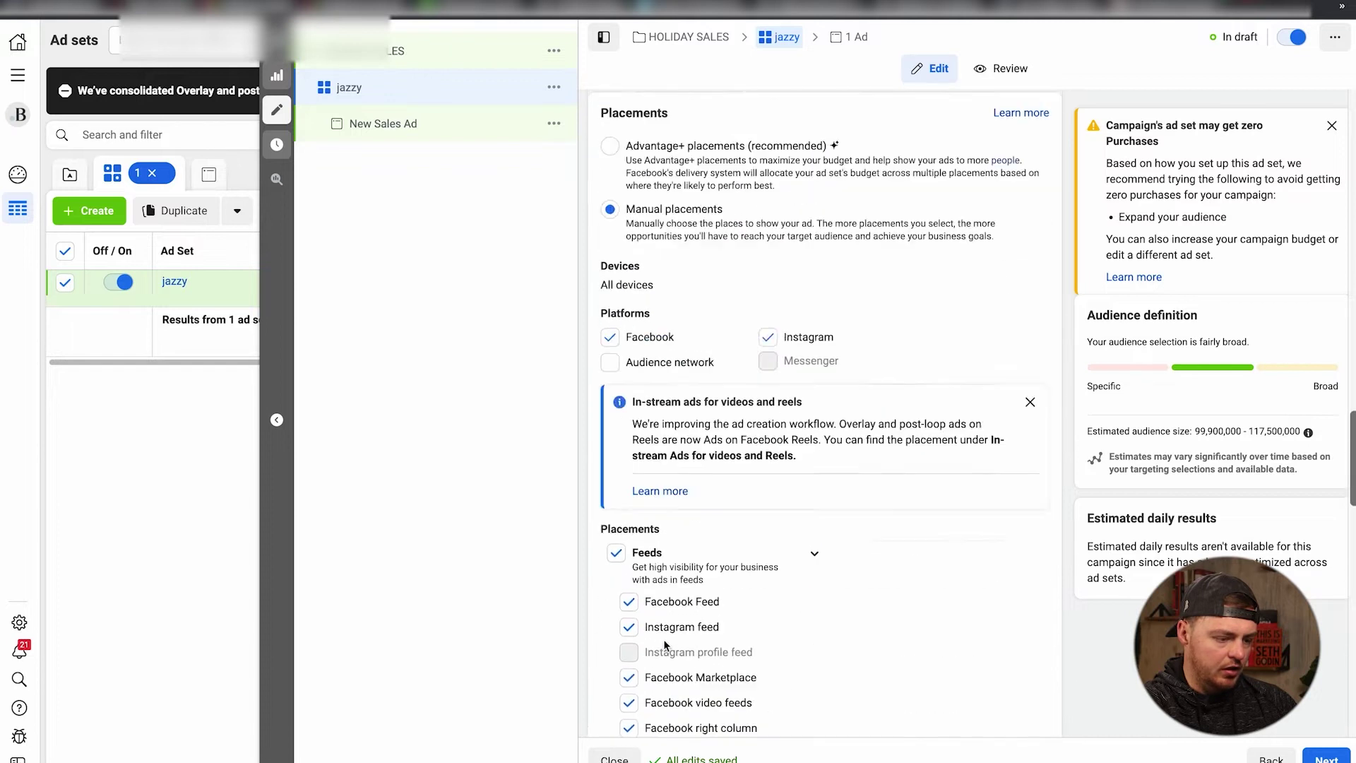
{"action": "scroll", "coordinate": [665, 645], "scroll_direction": "down", "scroll_amount": 3}
{"action": "scroll", "coordinate": [665, 644], "scroll_direction": "up", "scroll_amount": 3}
{"action": "scroll", "coordinate": [665, 644], "scroll_direction": "up", "scroll_amount": 1}
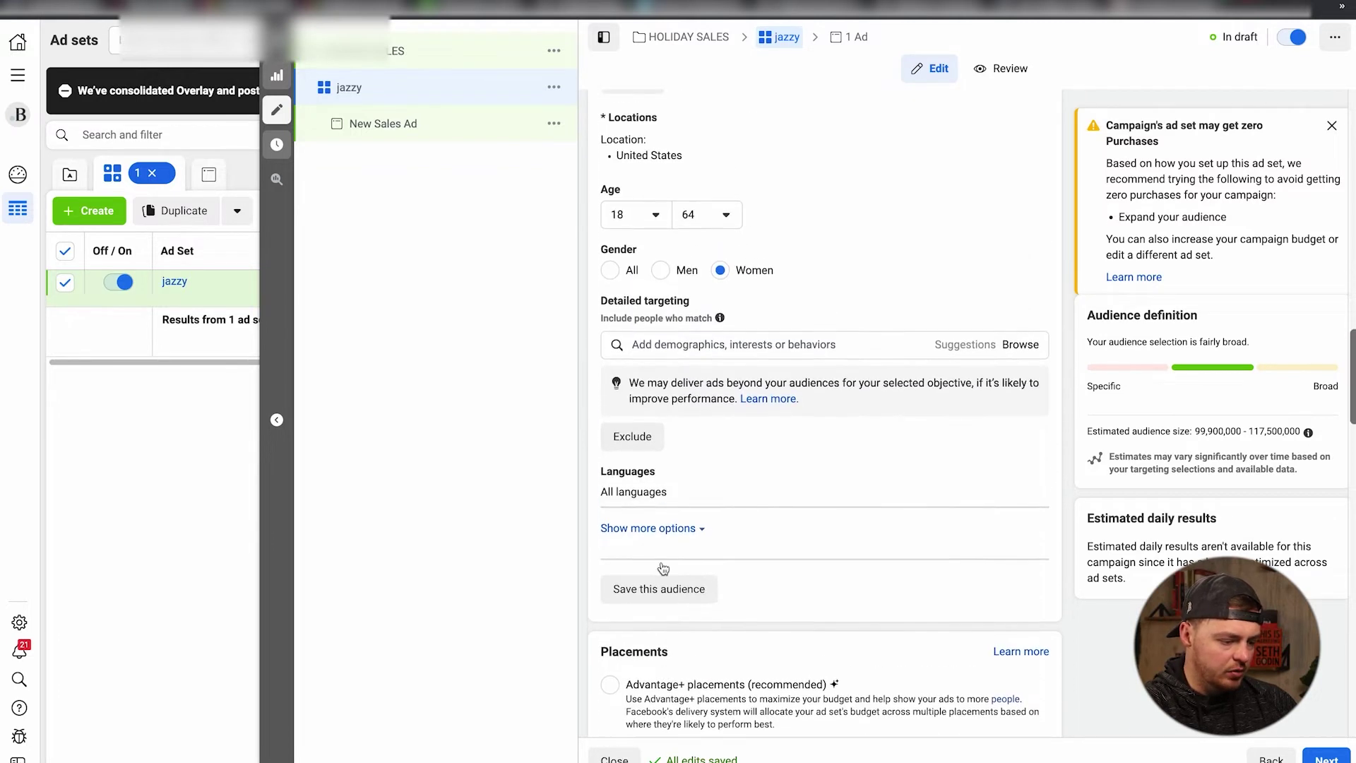
{"action": "scroll", "coordinate": [652, 387], "scroll_direction": "up", "scroll_amount": 5}
{"action": "scroll", "coordinate": [641, 404], "scroll_direction": "up", "scroll_amount": 10}
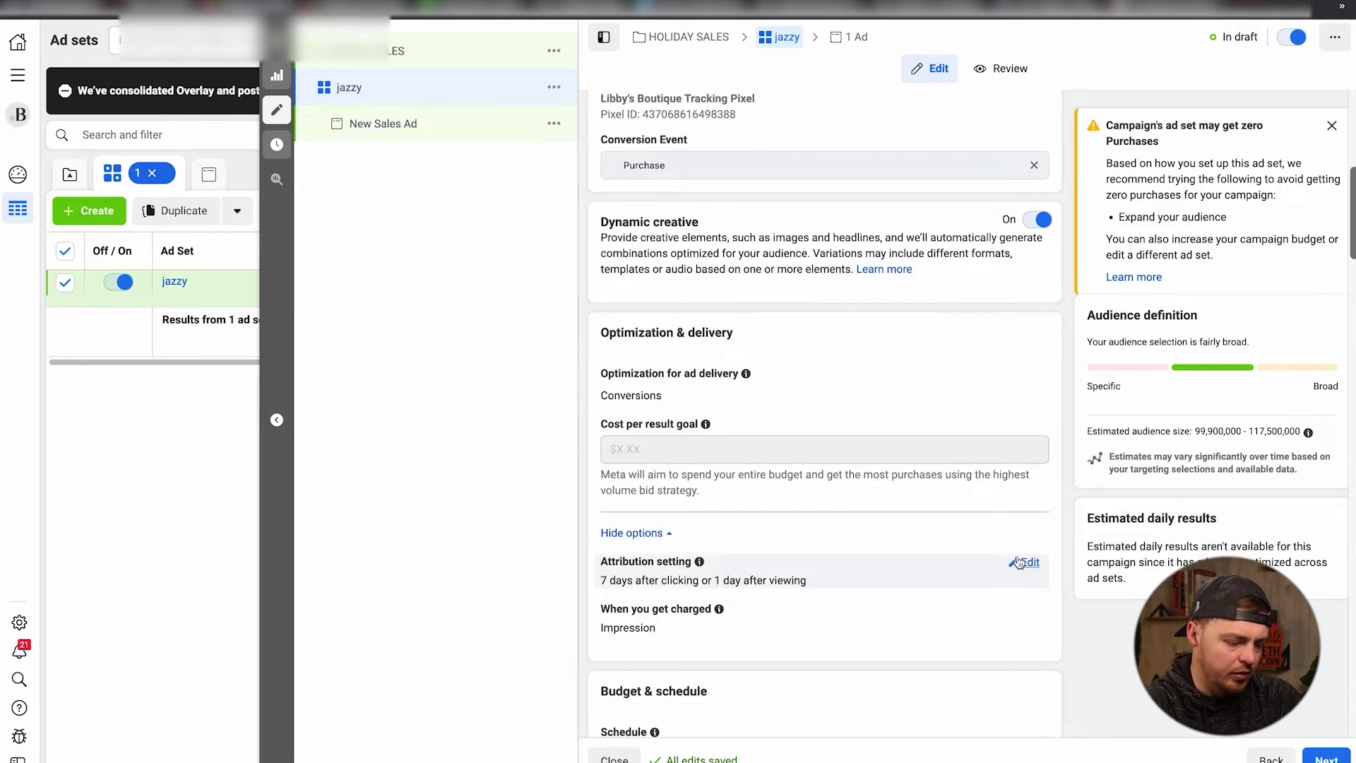
Step: View the ad set's attribution window choices, then move to the New Sales Ad editor
{"action": "left_click", "coordinate": [1030, 563]}
{"action": "left_click", "coordinate": [1018, 587]}
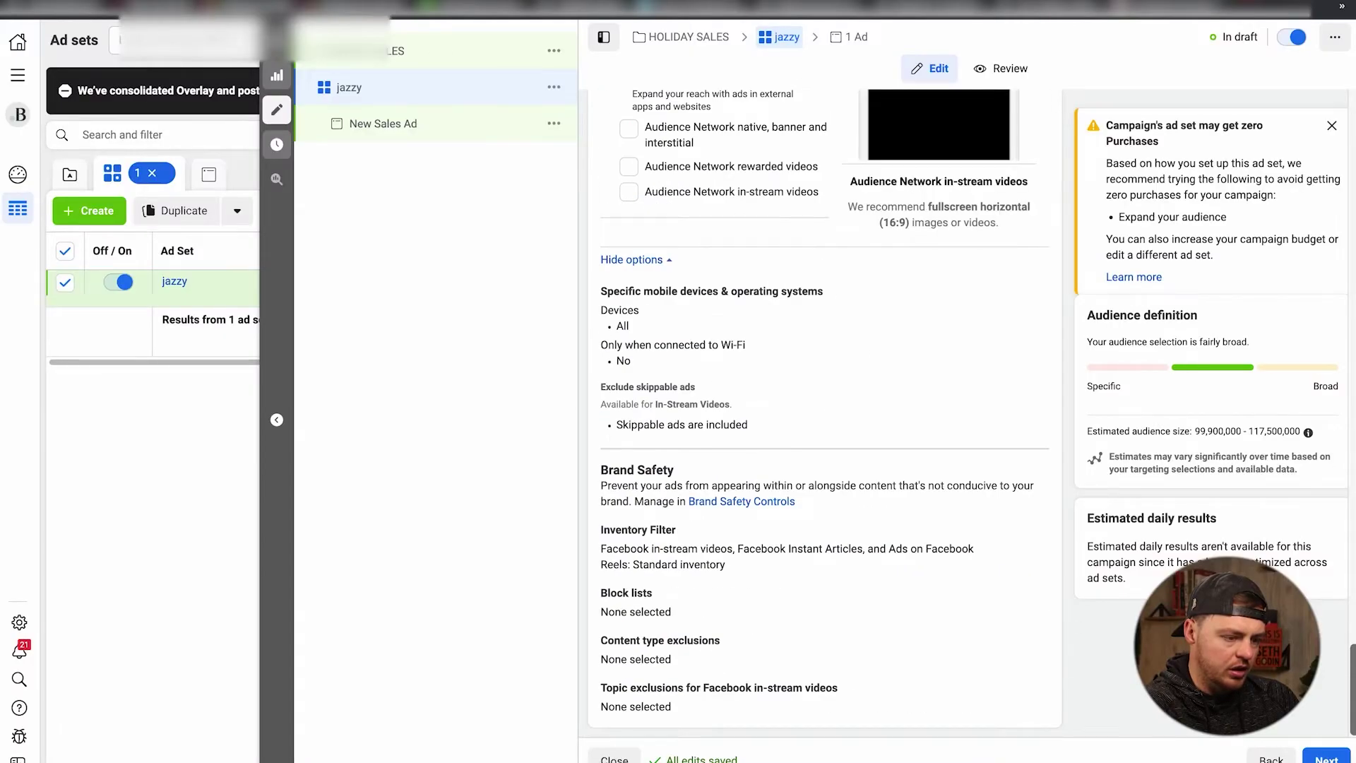
{"action": "left_click", "coordinate": [859, 44]}
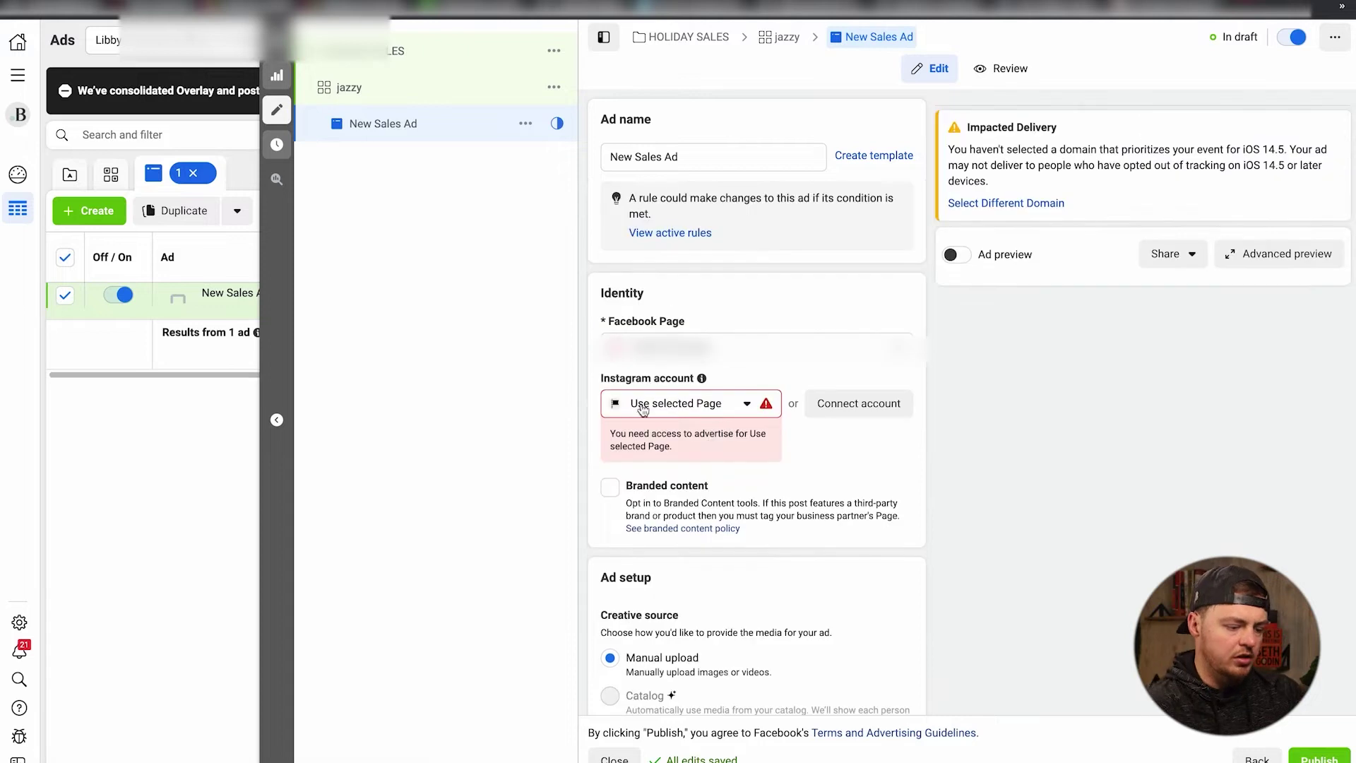
Step: Link the page's Instagram account, enable Ad preview, and name the ad 'jazzy stuff'
{"action": "left_click", "coordinate": [680, 470]}
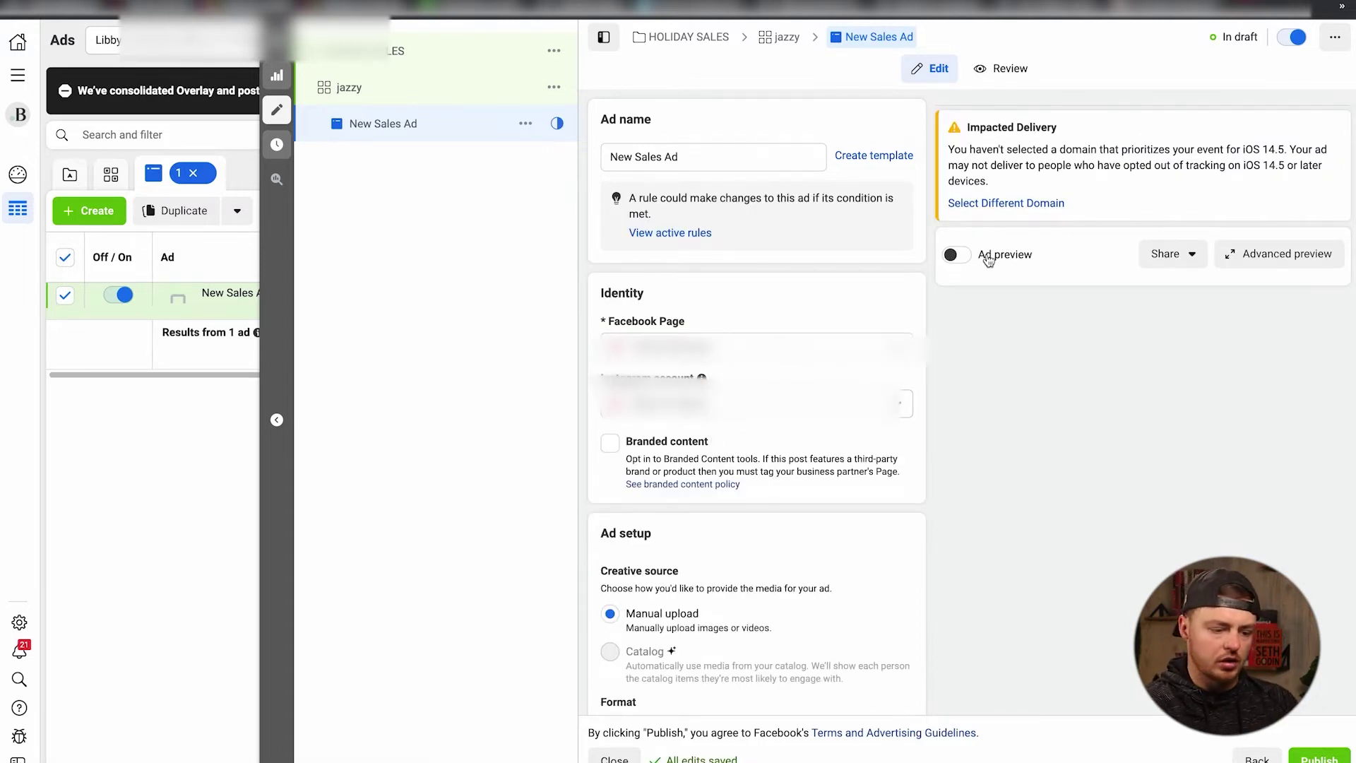
{"action": "left_click", "coordinate": [988, 260]}
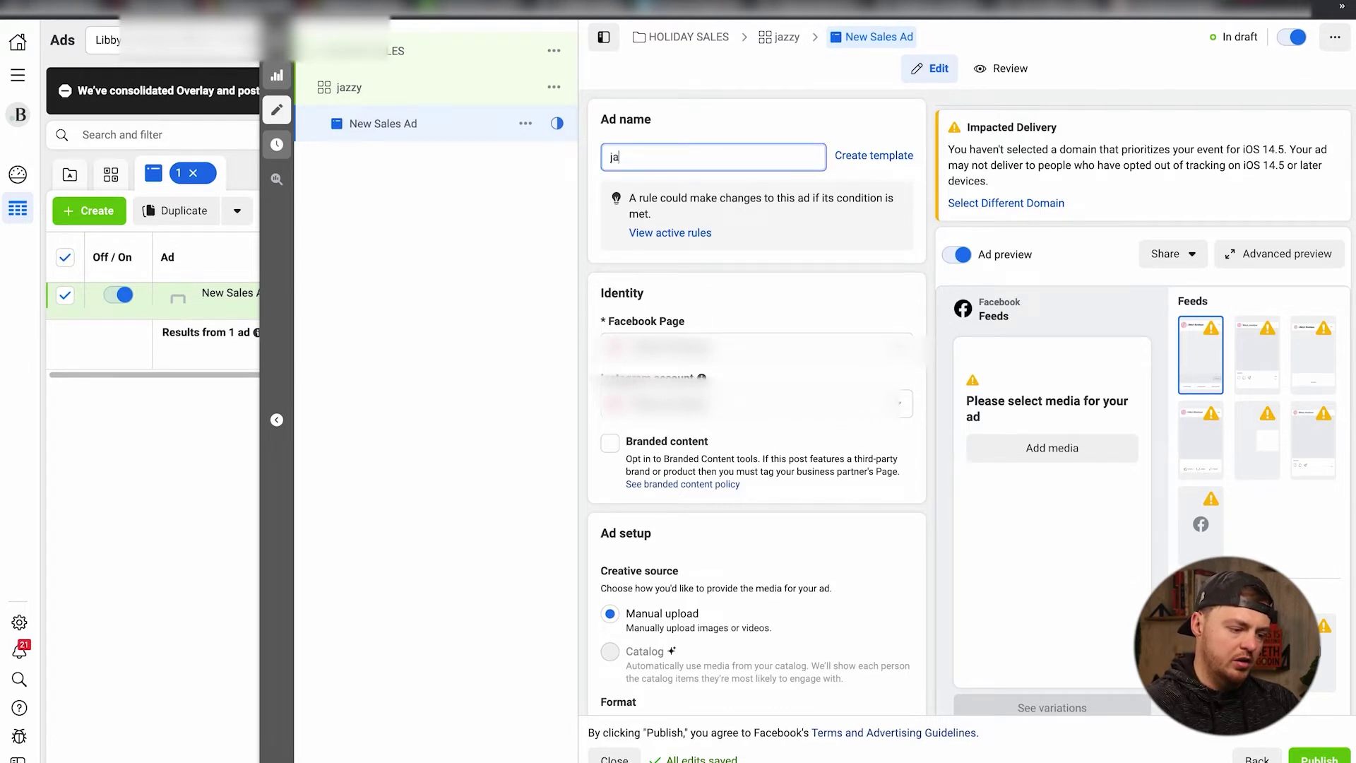
{"action": "scroll", "coordinate": [603, 445], "scroll_direction": "down", "scroll_amount": 5}
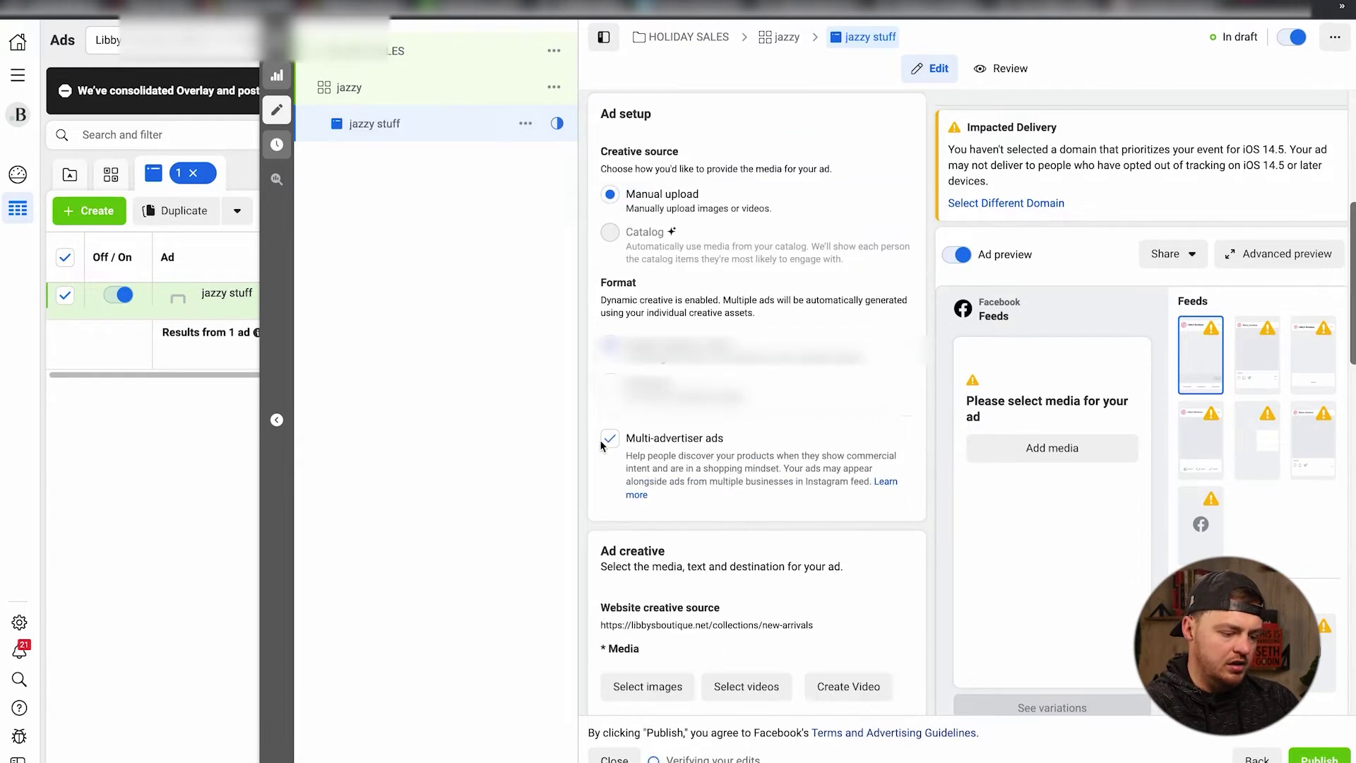
{"action": "scroll", "coordinate": [613, 452], "scroll_direction": "down", "scroll_amount": 2}
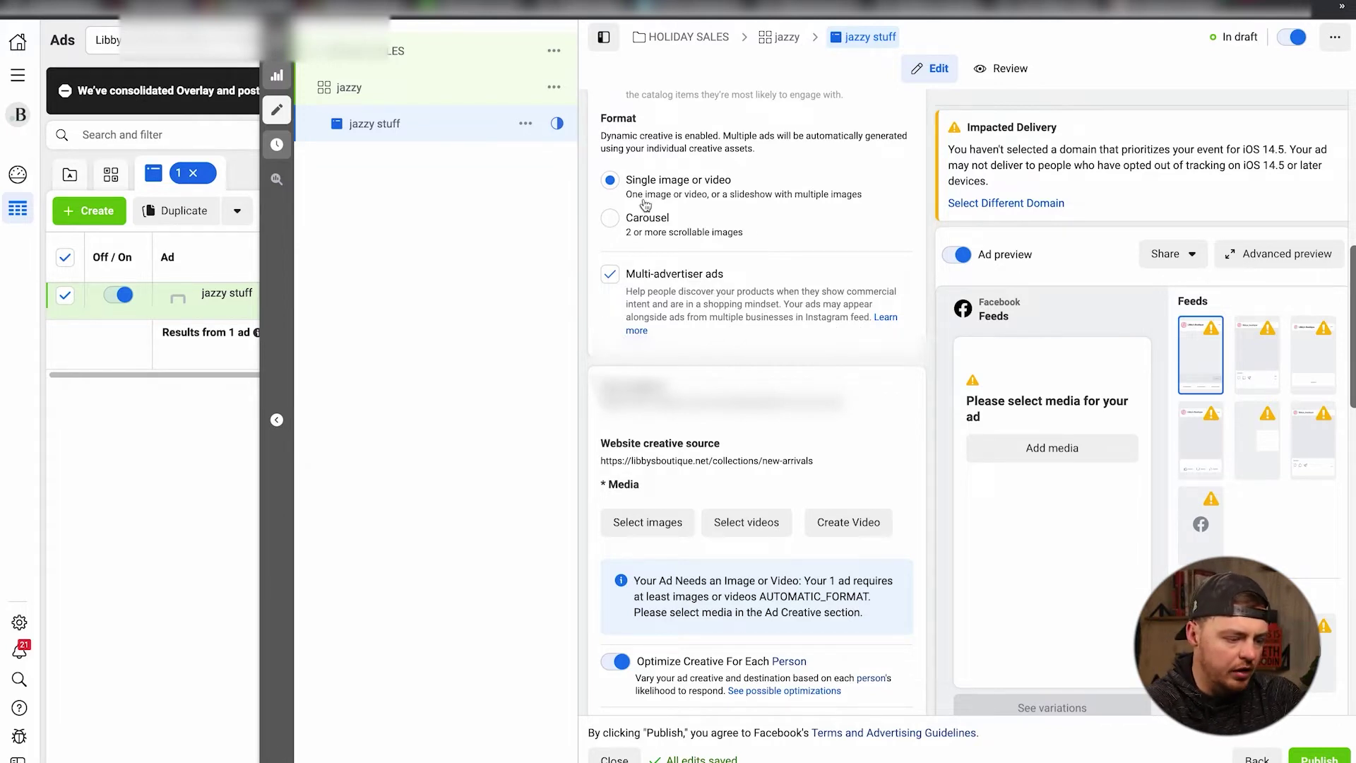
{"action": "scroll", "coordinate": [644, 205], "scroll_direction": "down", "scroll_amount": 5}
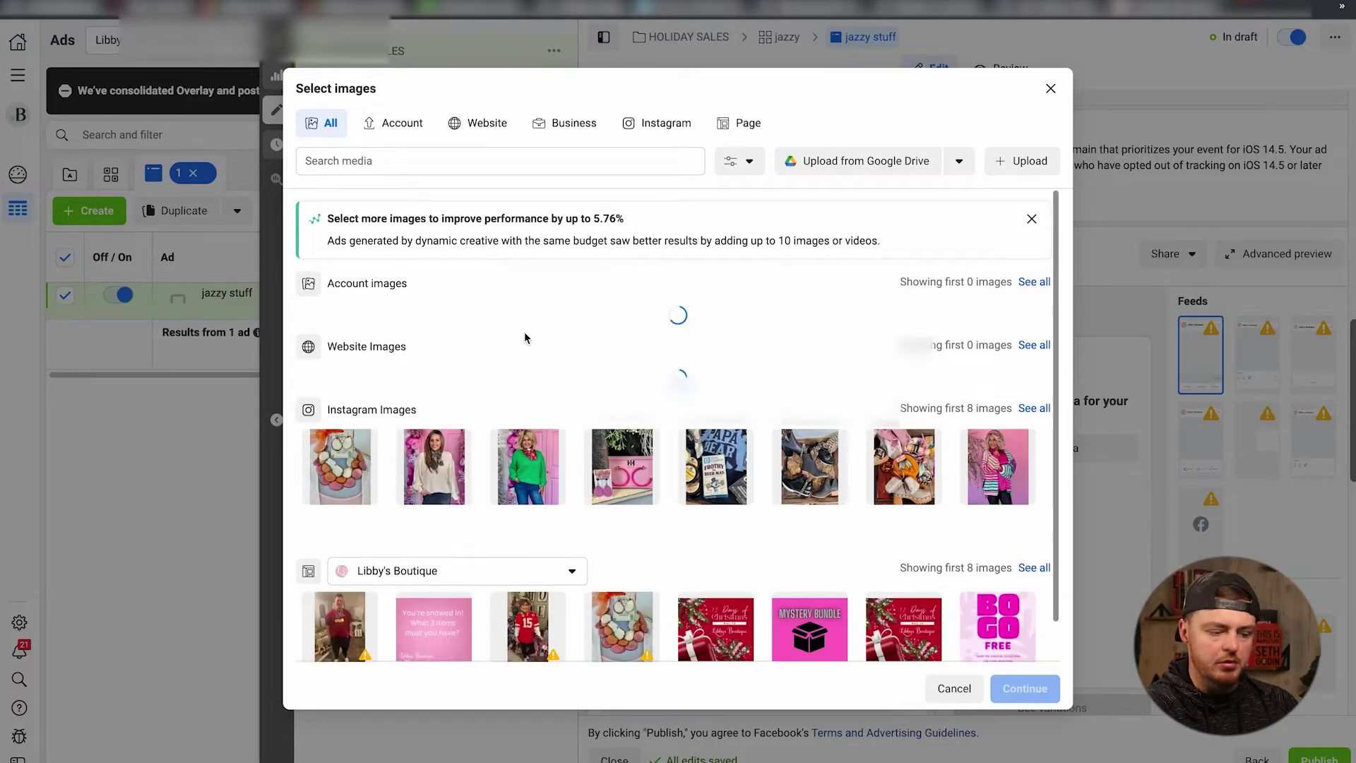
Step: Select account images, including the white sweater one, and add them to the ad's media
{"action": "left_click", "coordinate": [337, 346]}
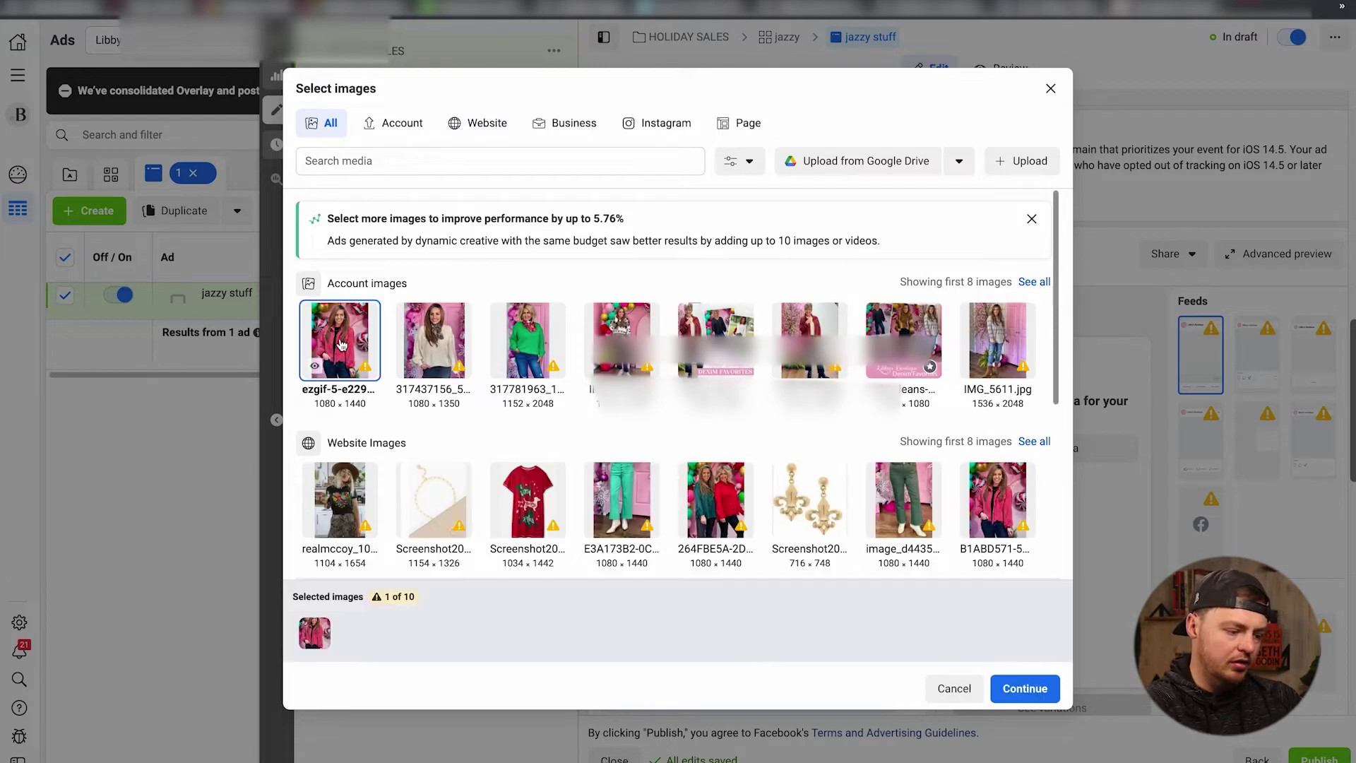
{"action": "left_click", "coordinate": [425, 344]}
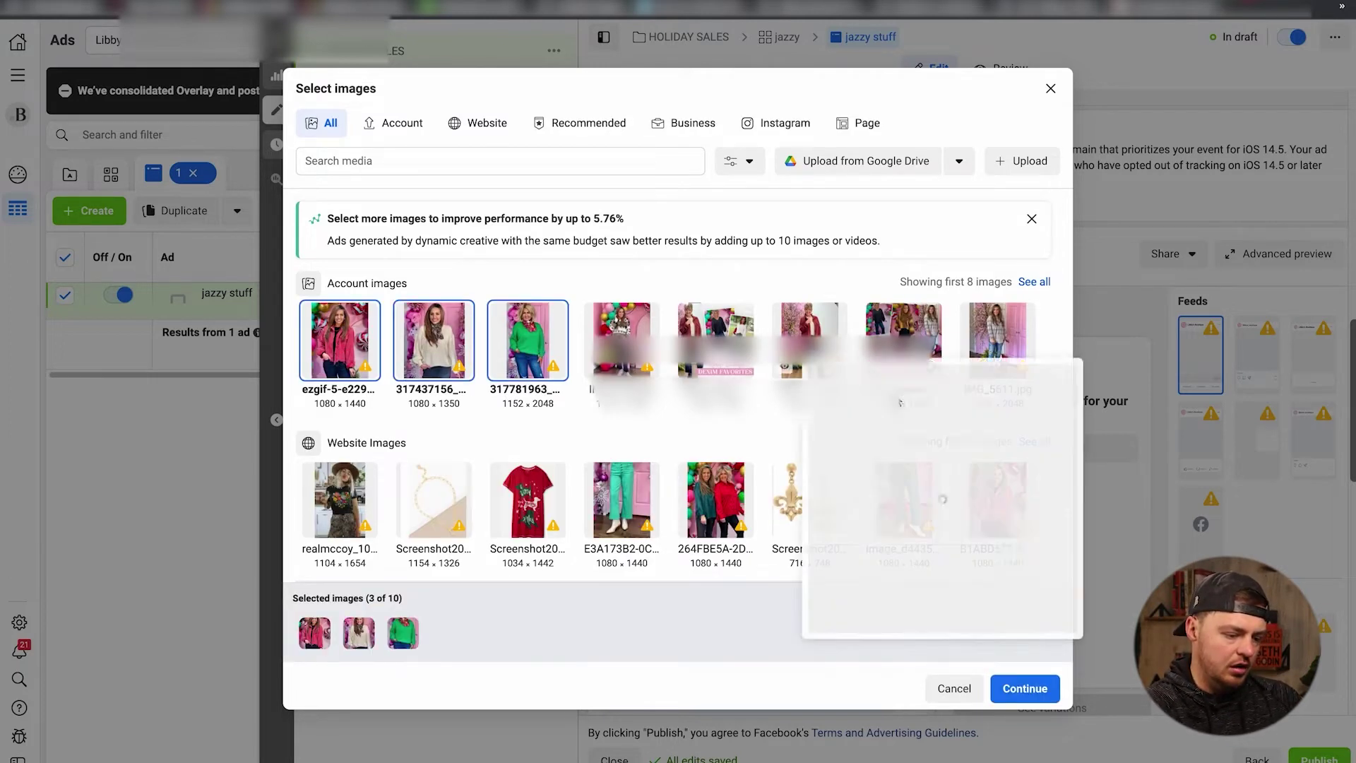
{"action": "left_click", "coordinate": [1038, 698]}
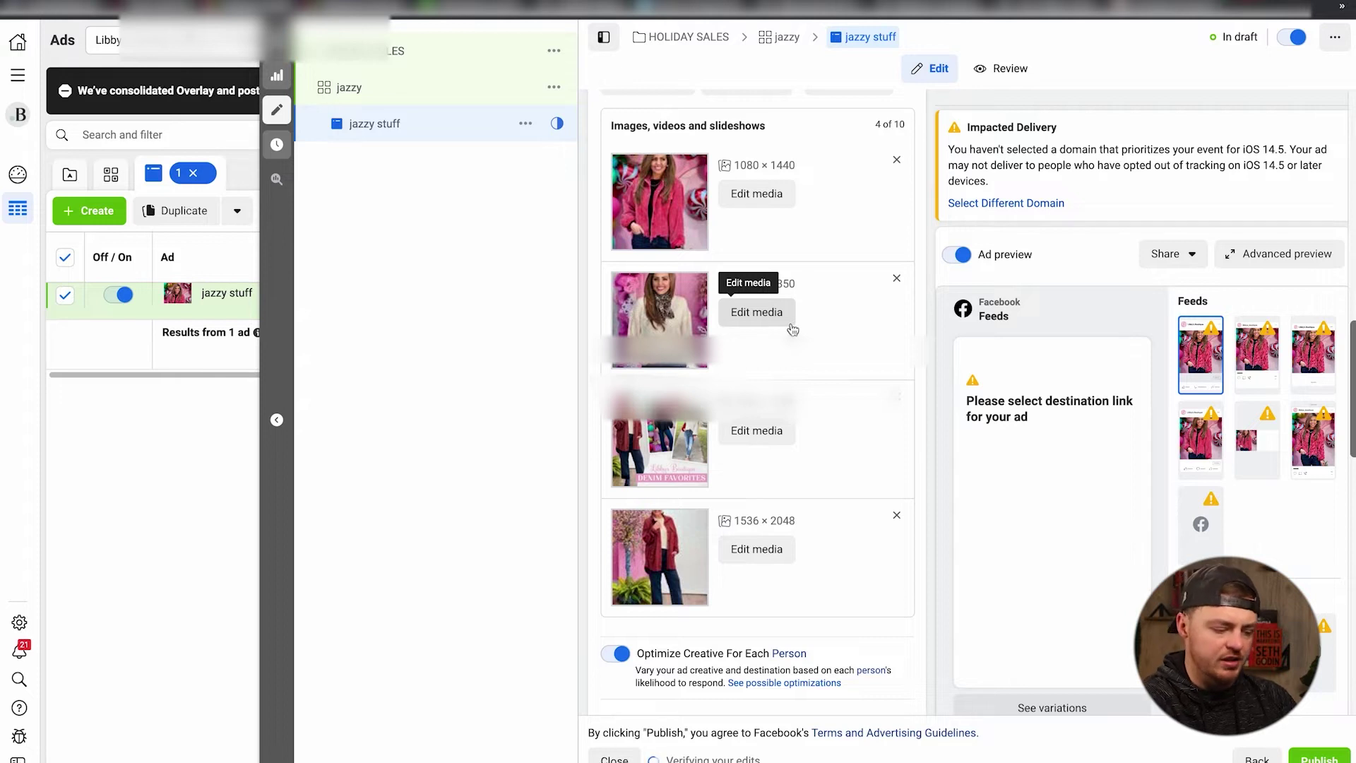
Step: Switch off Optimize Creative For Each Person below the ad's media list
{"action": "scroll", "coordinate": [794, 329], "scroll_direction": "down", "scroll_amount": 1}
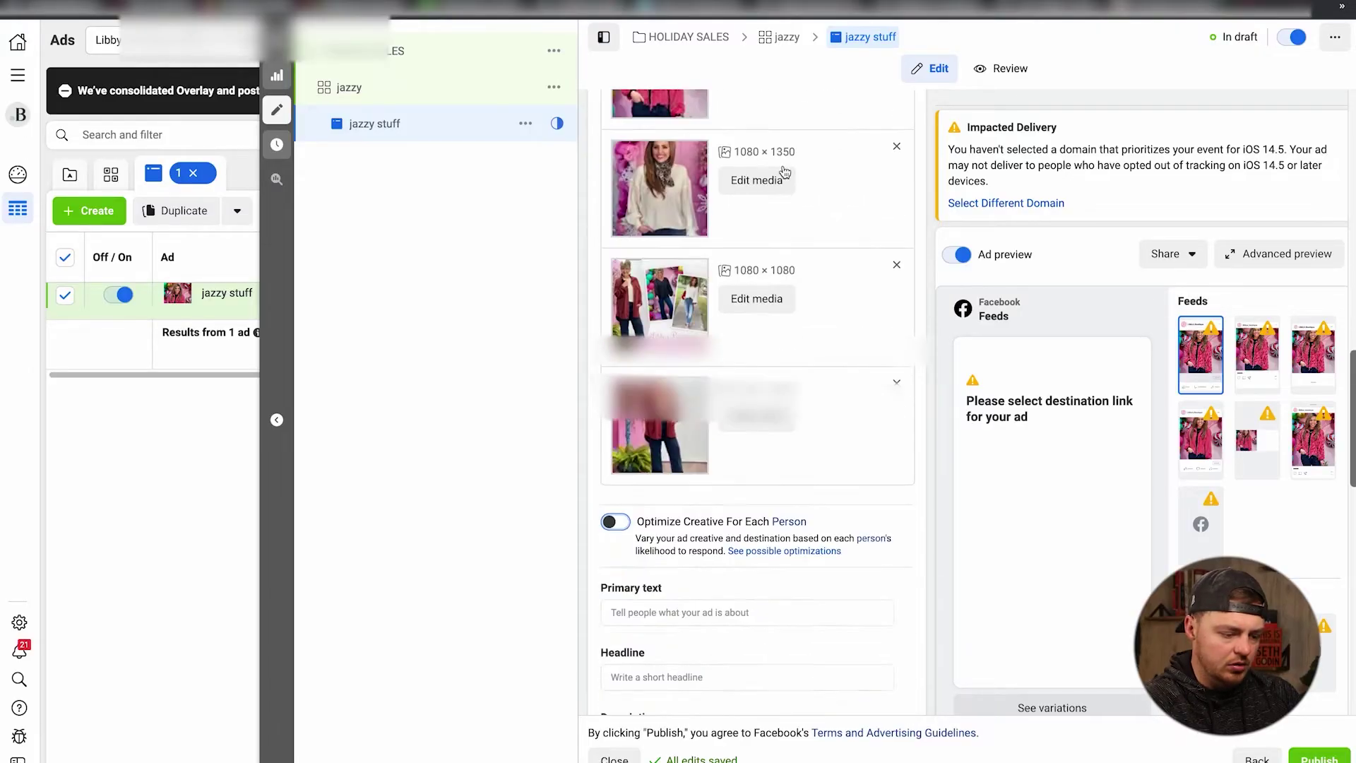
{"action": "scroll", "coordinate": [791, 171], "scroll_direction": "up", "scroll_amount": 6}
{"action": "scroll", "coordinate": [649, 288], "scroll_direction": "down", "scroll_amount": 12}
{"action": "left_click", "coordinate": [649, 287]}
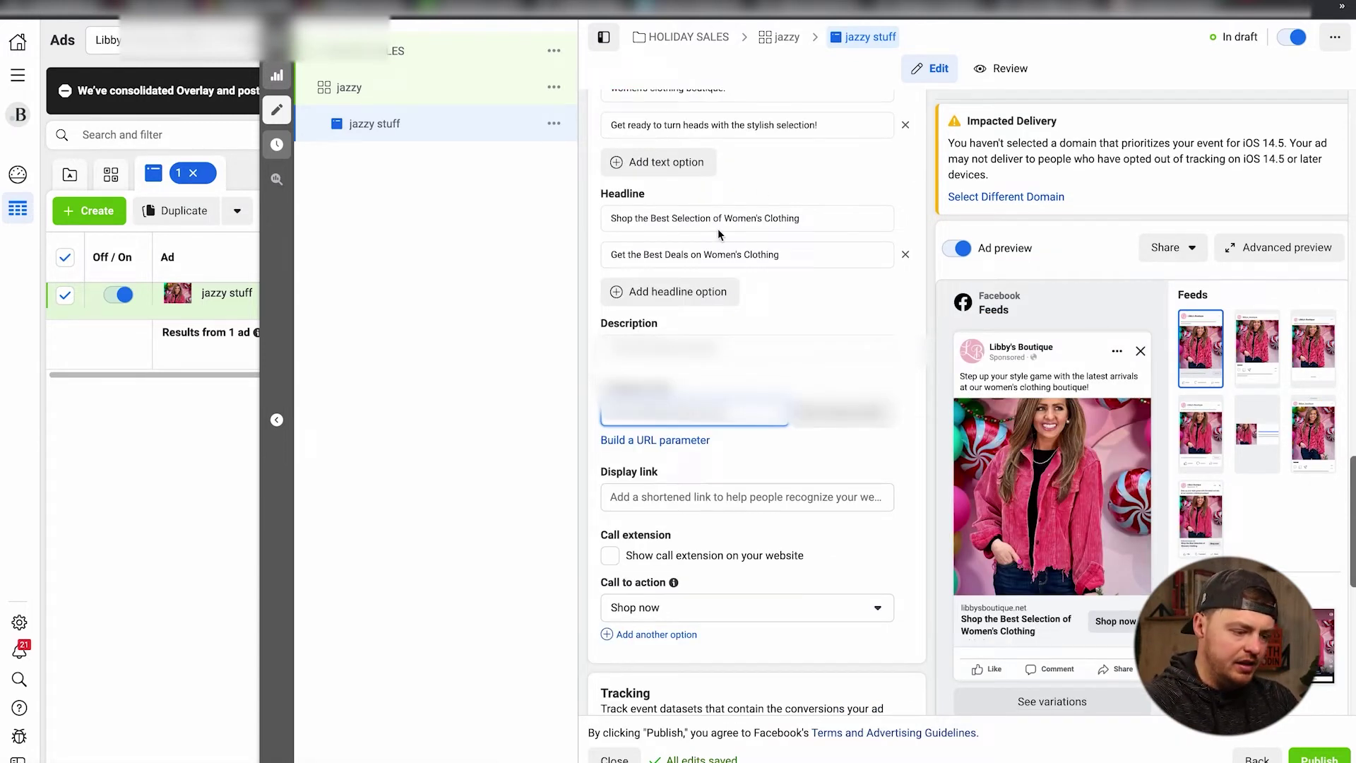
{"action": "scroll", "coordinate": [719, 235], "scroll_direction": "up", "scroll_amount": 2}
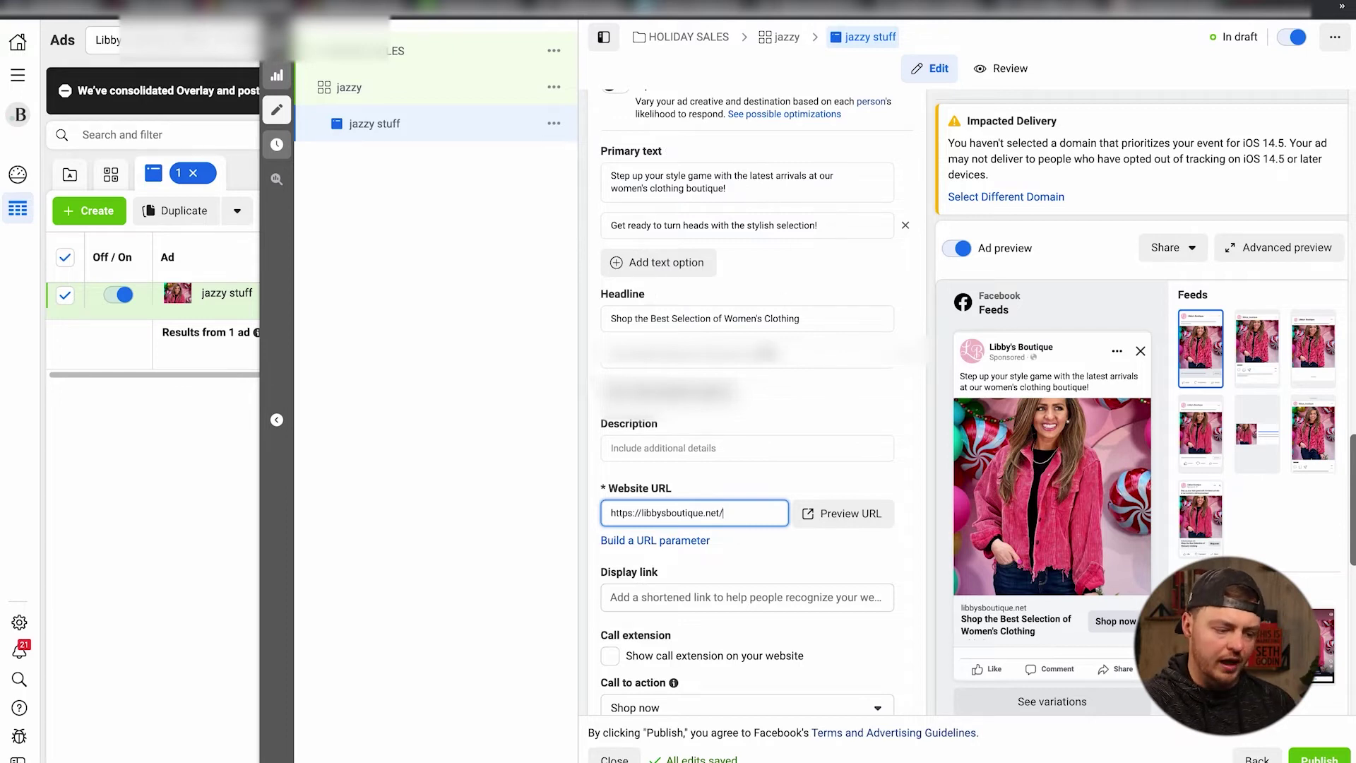
{"action": "scroll", "coordinate": [748, 424], "scroll_direction": "down", "scroll_amount": 2}
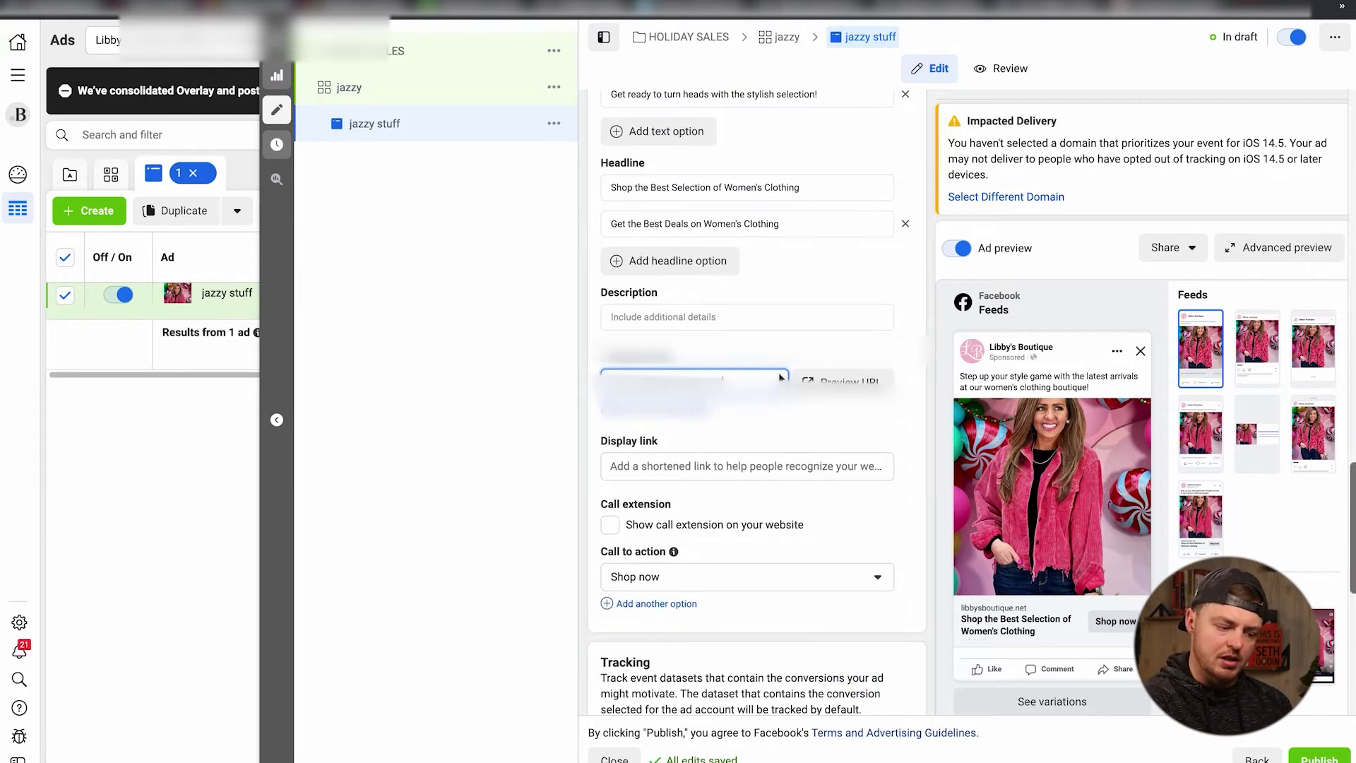
{"action": "scroll", "coordinate": [780, 378], "scroll_direction": "down", "scroll_amount": 4}
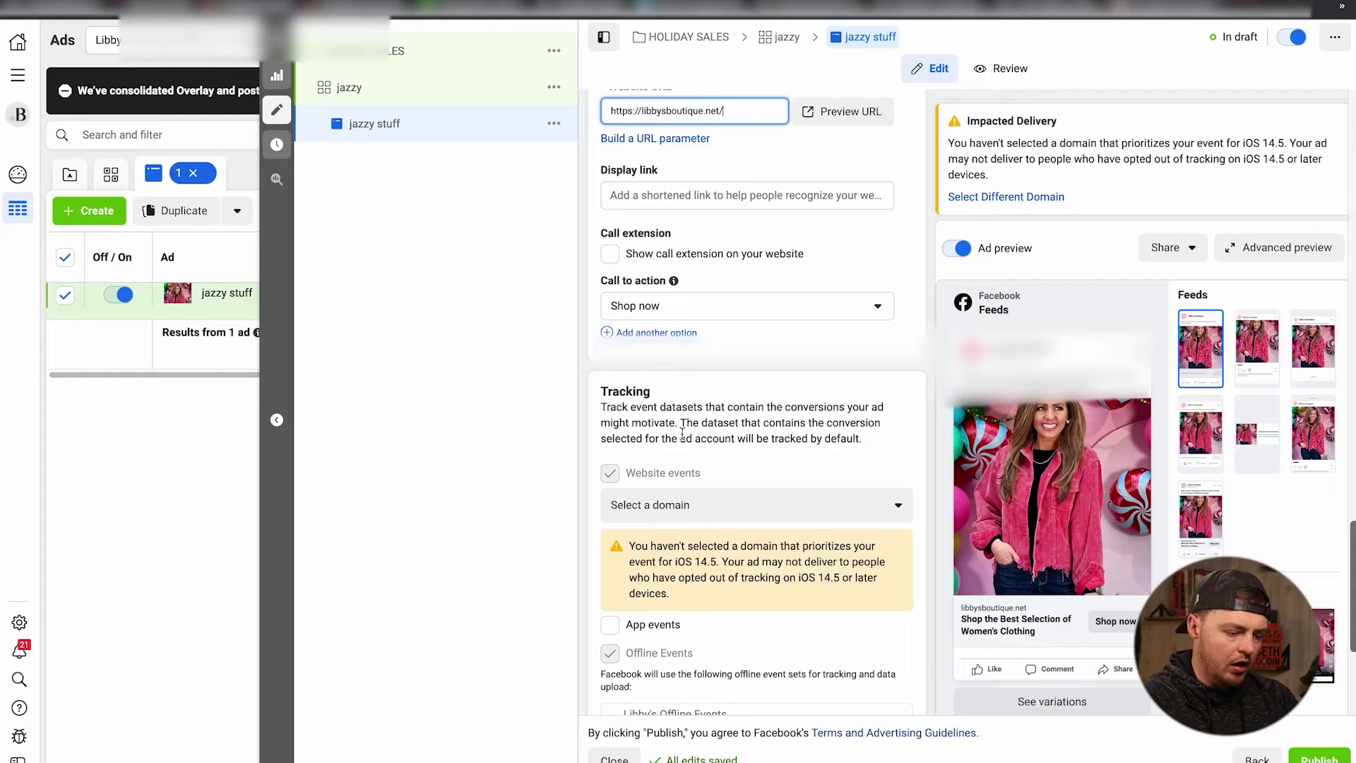
Step: Set the tracking domain to libbysboutique.net and enable app events from the CommentSold app
{"action": "left_click", "coordinate": [645, 503]}
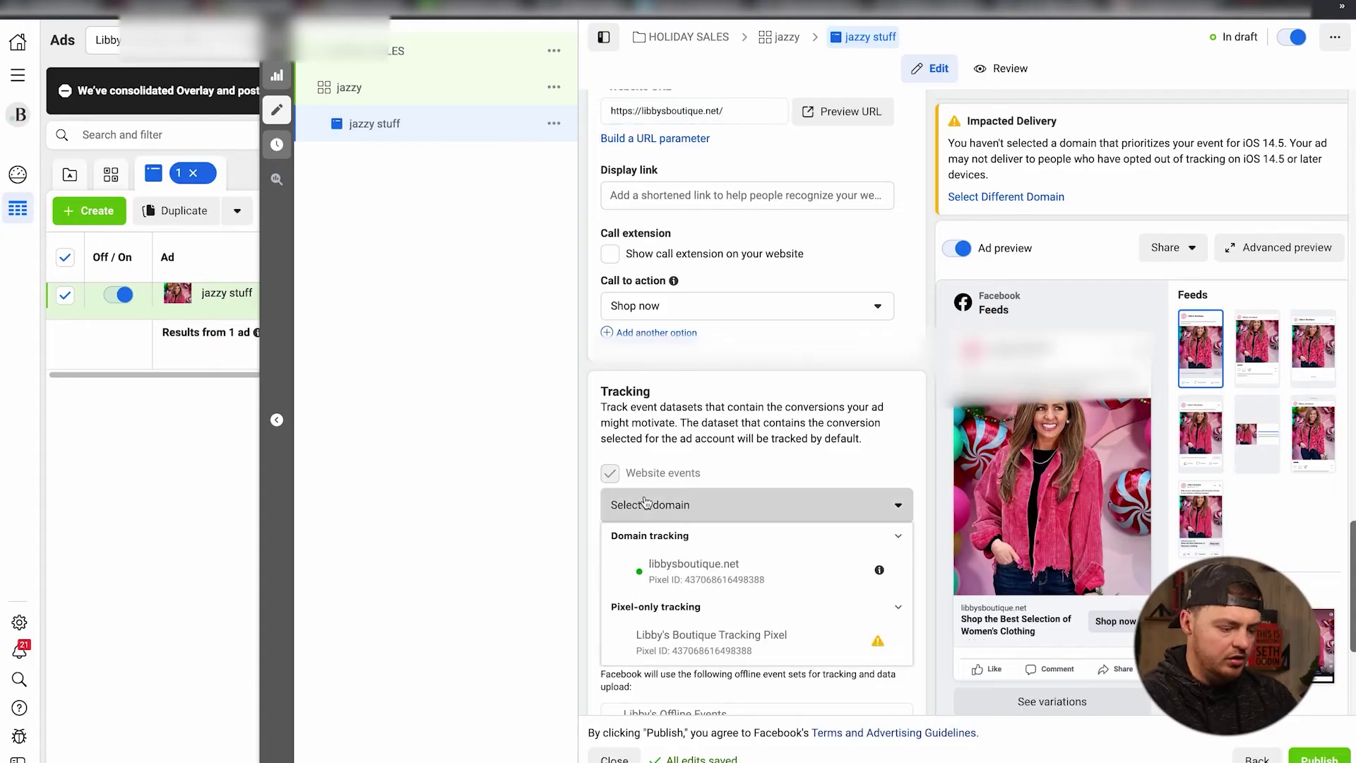
{"action": "left_click", "coordinate": [700, 563]}
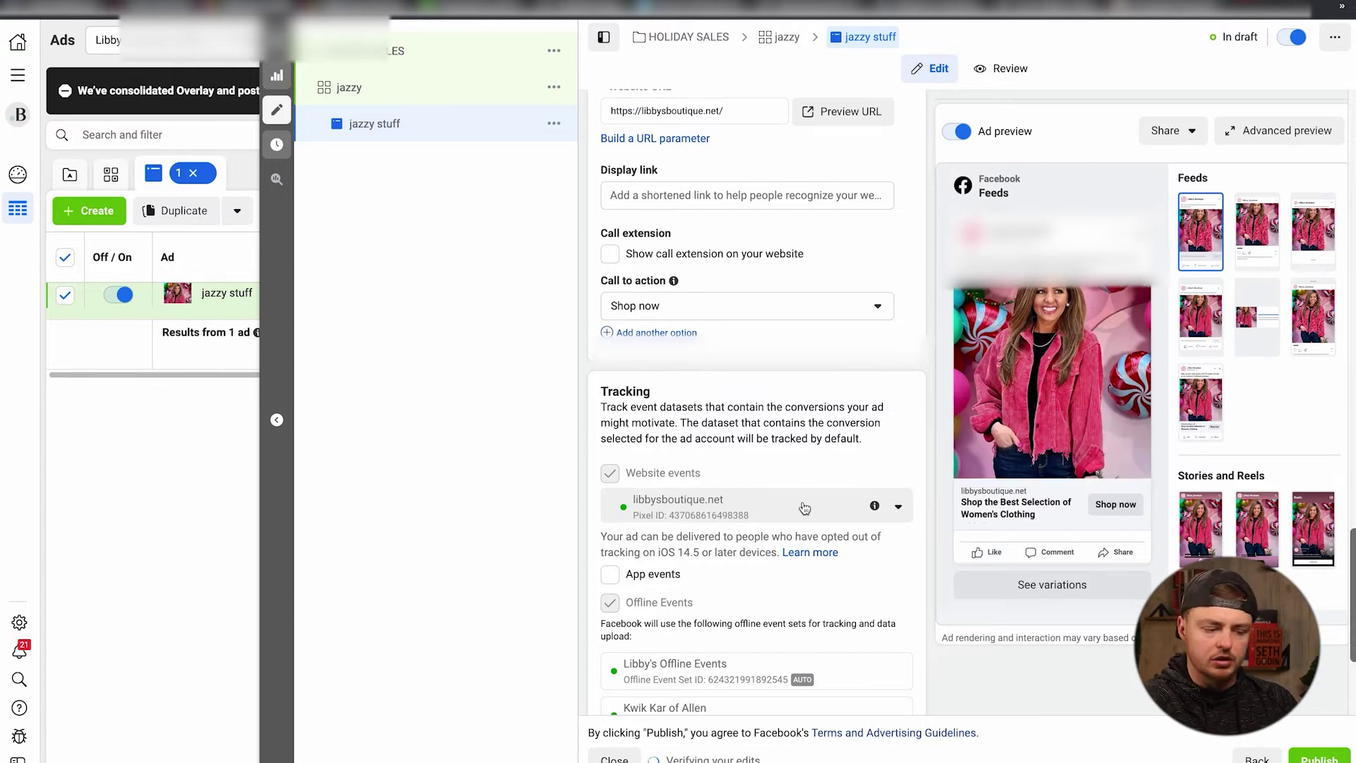
{"action": "left_click", "coordinate": [612, 575]}
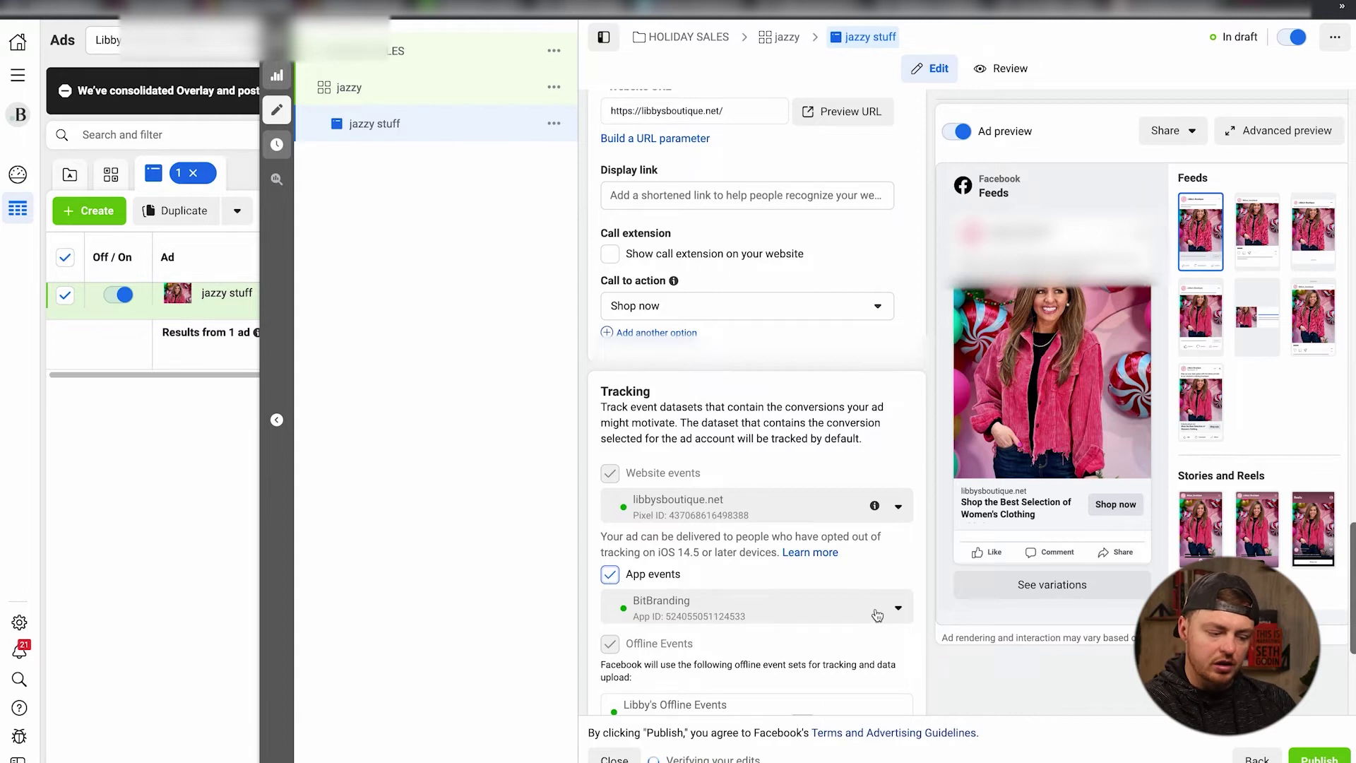
{"action": "left_click", "coordinate": [877, 616]}
{"action": "left_click", "coordinate": [759, 735]}
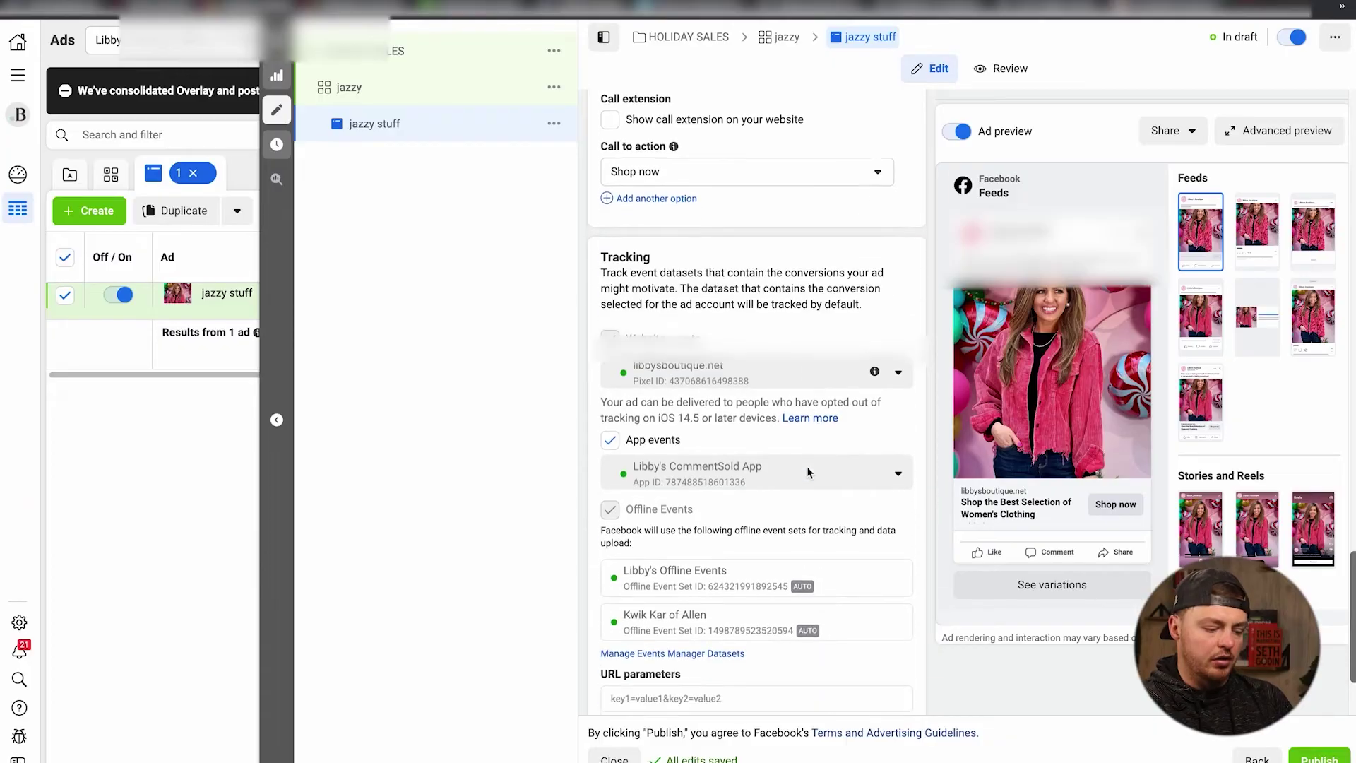
Step: Go back to the jazzy ad set's settings to review Budget & schedule
{"action": "scroll", "coordinate": [641, 452], "scroll_direction": "down", "scroll_amount": 3}
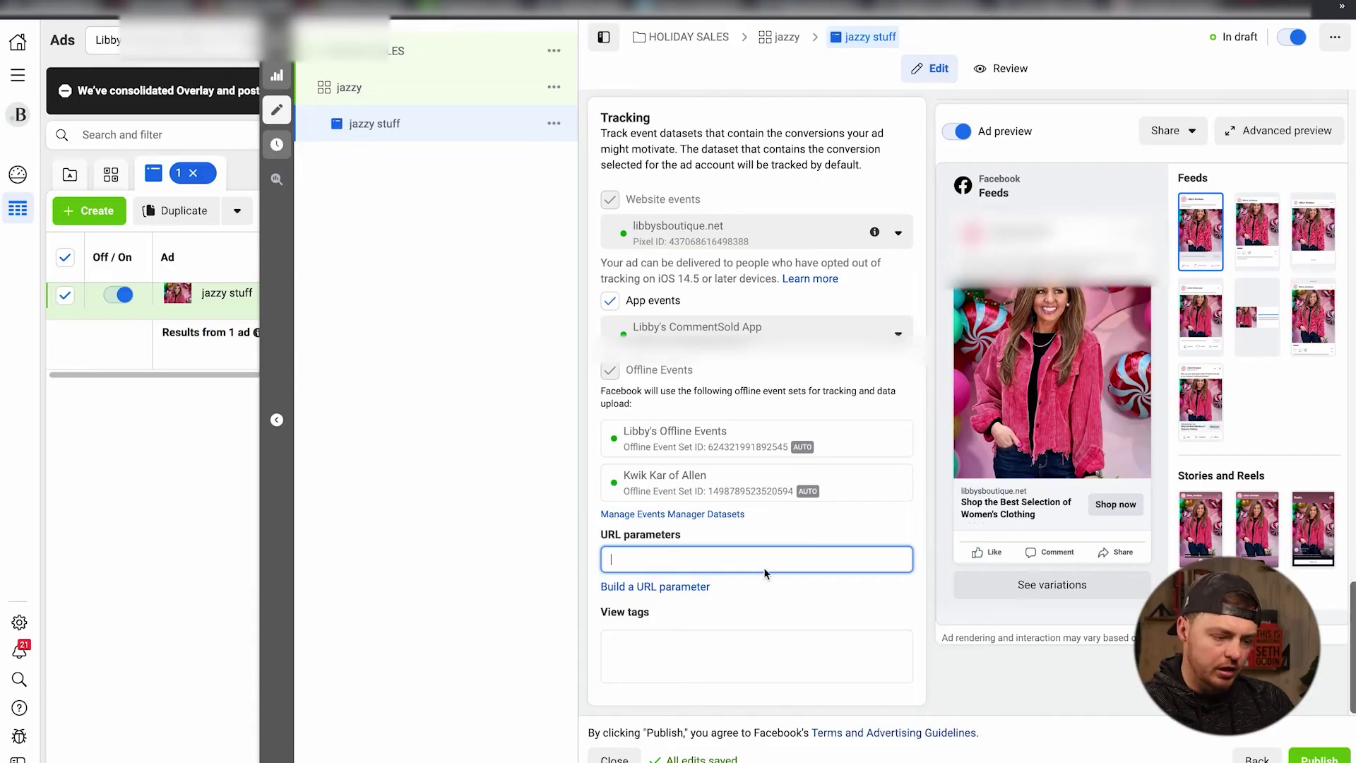
{"action": "scroll", "coordinate": [770, 528], "scroll_direction": "up", "scroll_amount": 20}
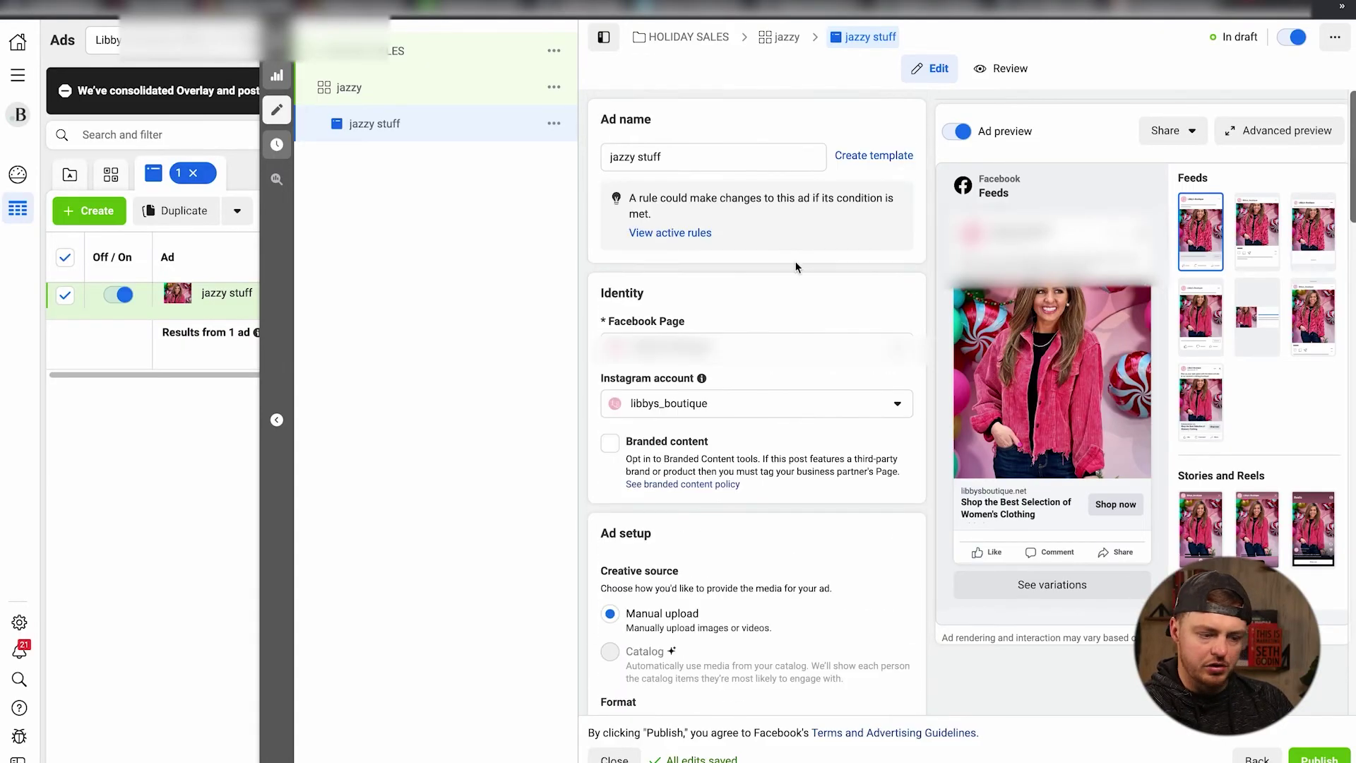
{"action": "left_click", "coordinate": [782, 37]}
{"action": "scroll", "coordinate": [767, 300], "scroll_direction": "down", "scroll_amount": 15}
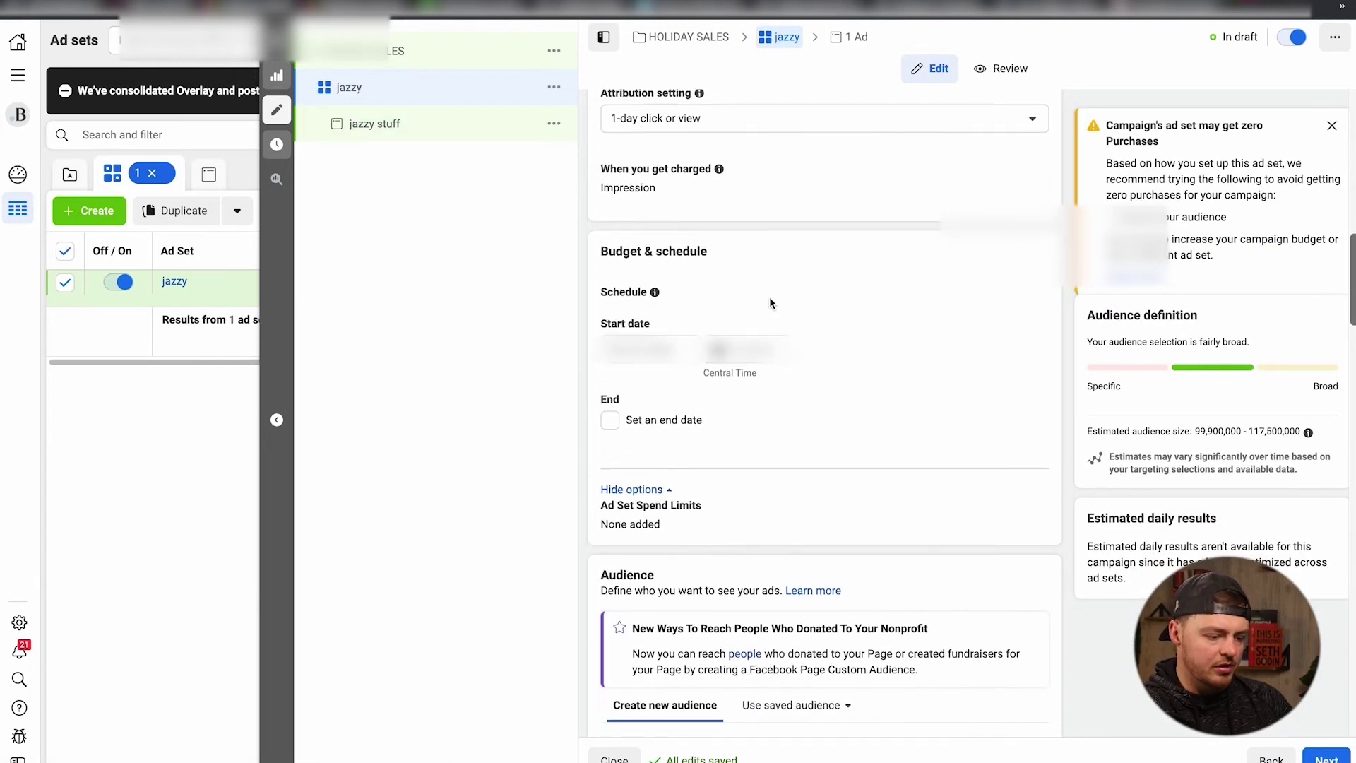
{"action": "scroll", "coordinate": [769, 296], "scroll_direction": "up", "scroll_amount": 15}
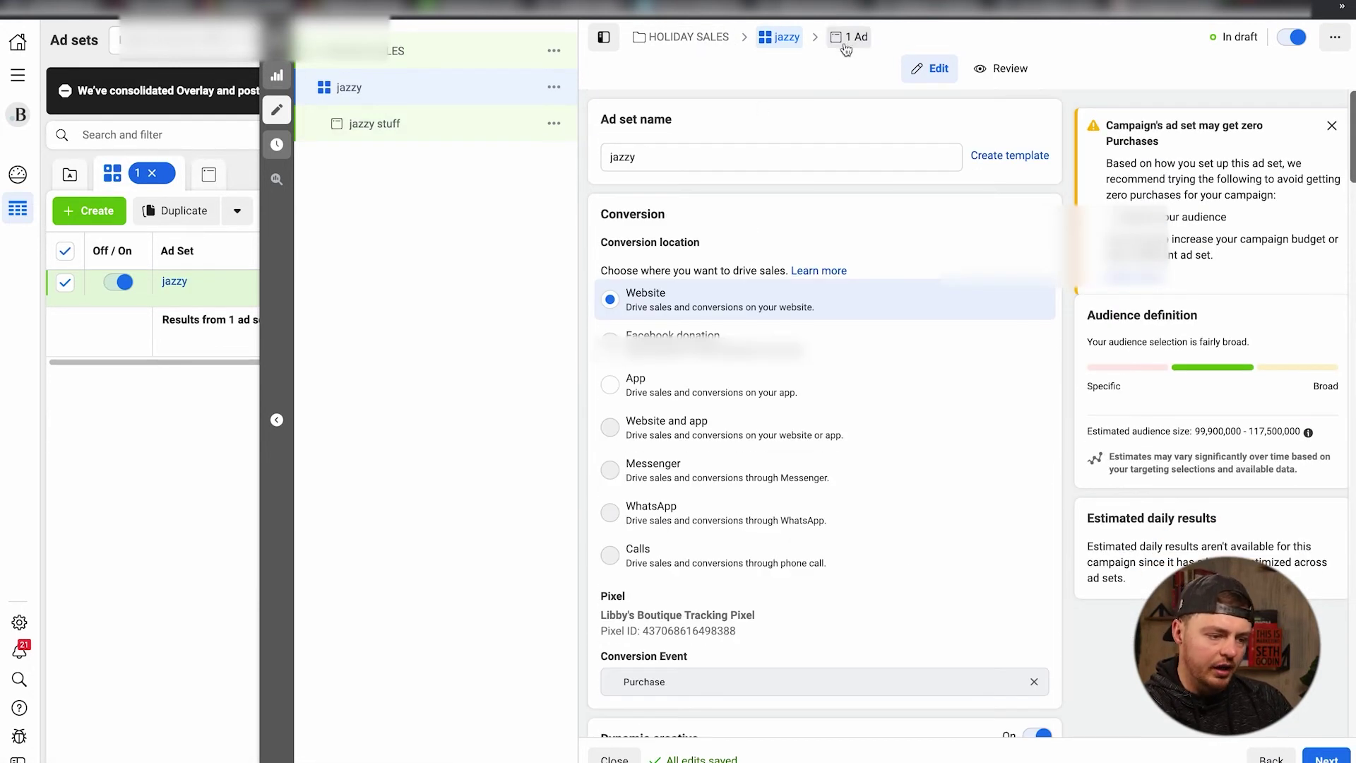
{"action": "left_click", "coordinate": [847, 38]}
{"action": "scroll", "coordinate": [848, 162], "scroll_direction": "down", "scroll_amount": 10}
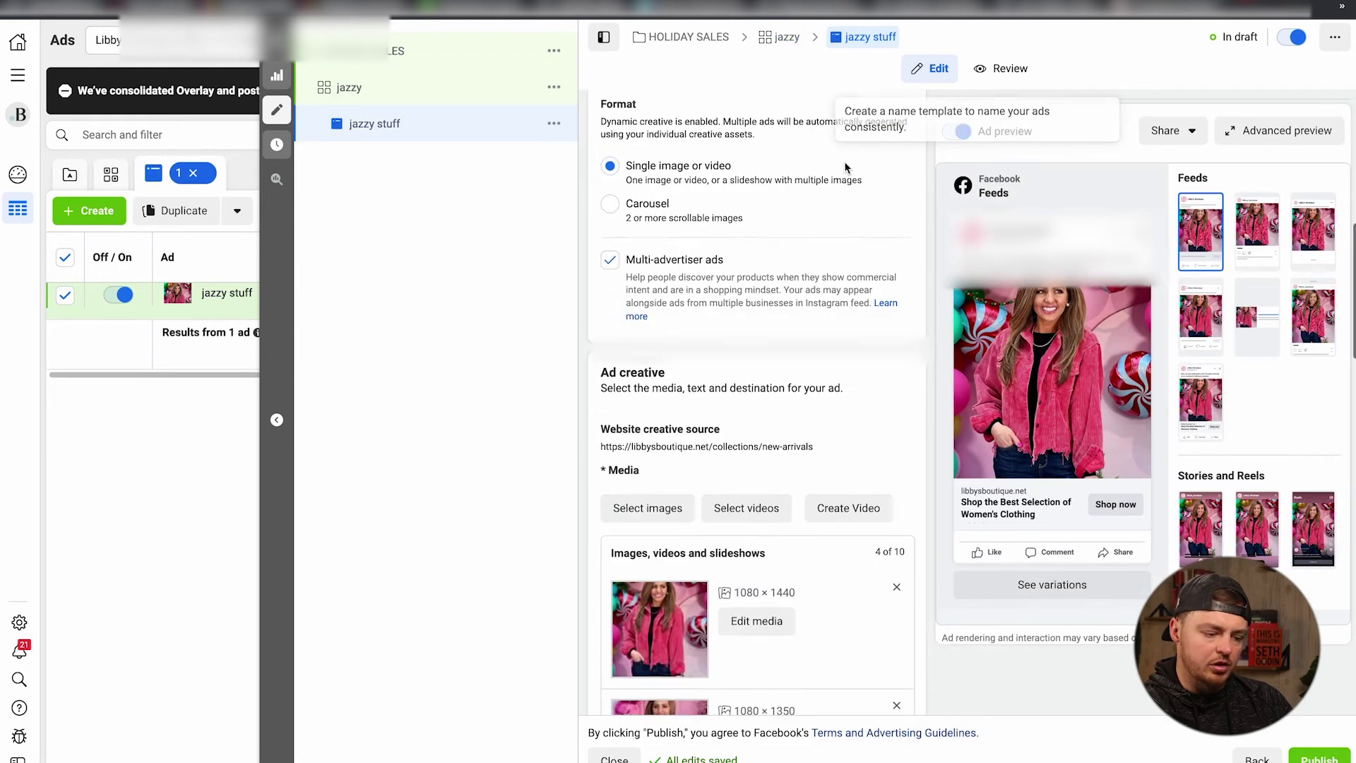
{"action": "scroll", "coordinate": [846, 168], "scroll_direction": "down", "scroll_amount": 1}
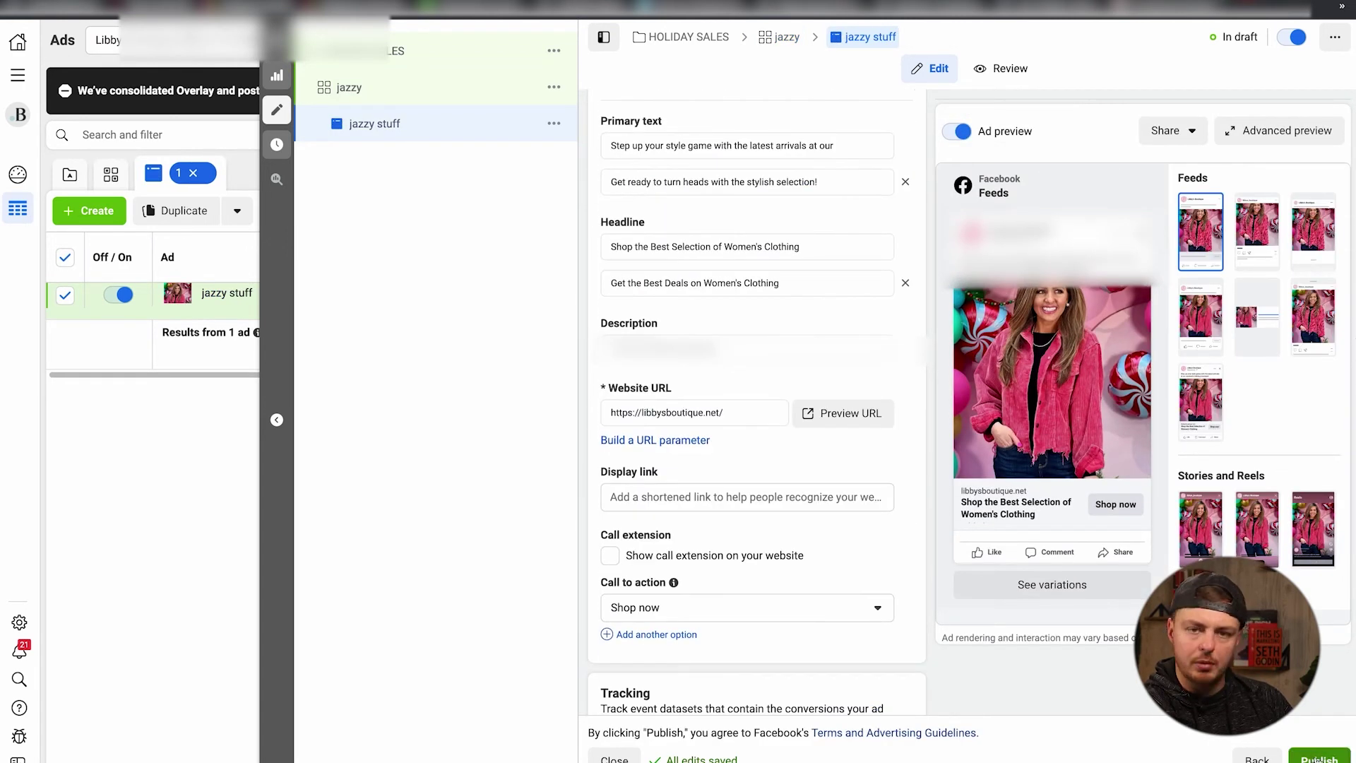